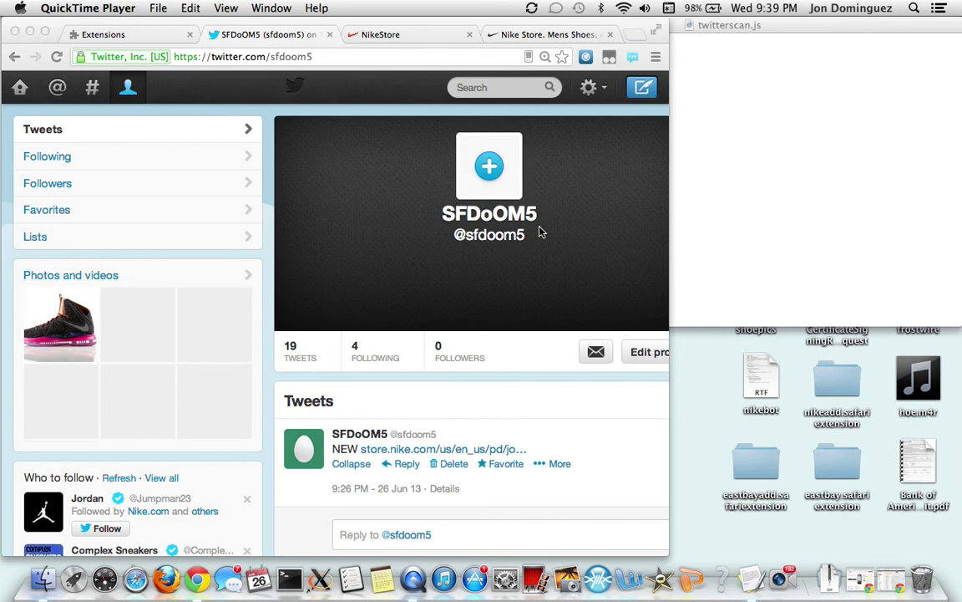
pyautogui.click(640, 35)
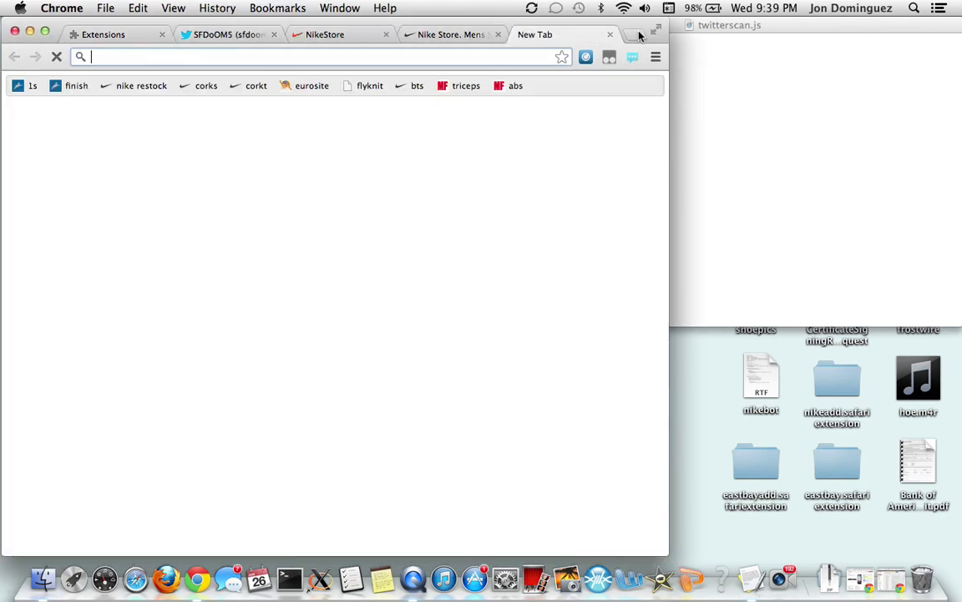
# - Search YouTube for 'eastbay bot' videos, then close the YouTube tab
pyautogui.write('you')
pyautogui.press('Return')
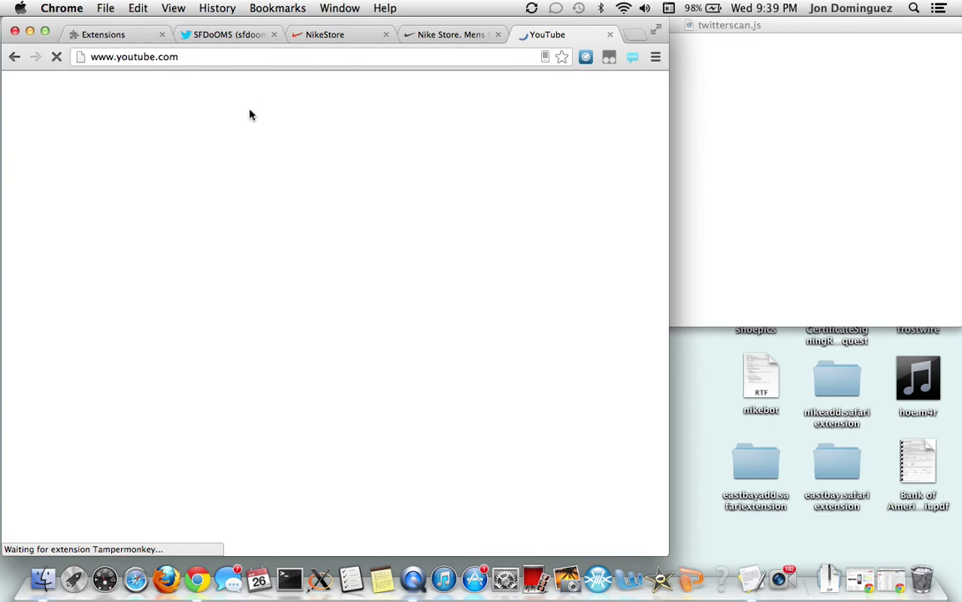
pyautogui.write('eastb')
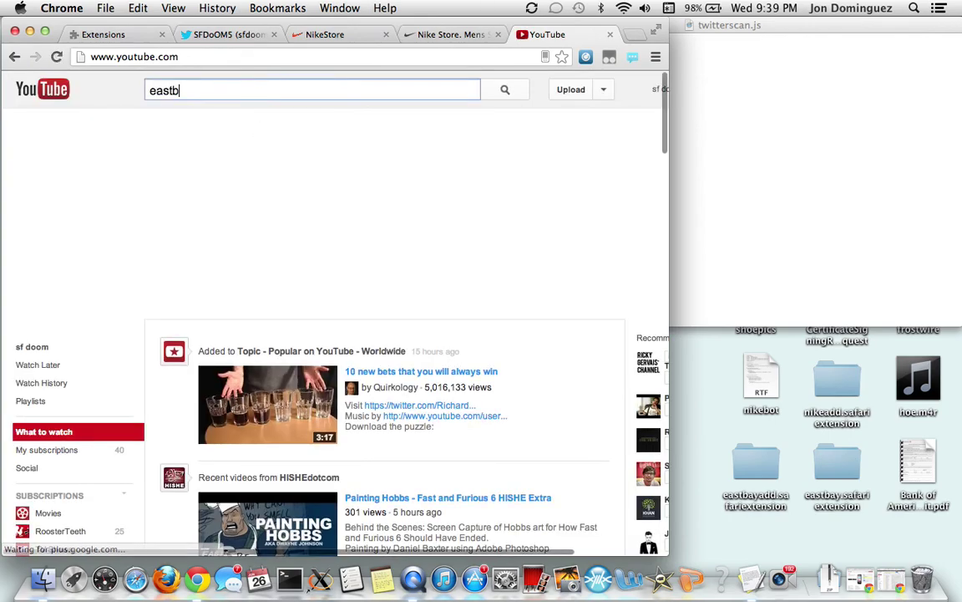
pyautogui.write('ay')
pyautogui.press('Down')
pyautogui.press('Return')
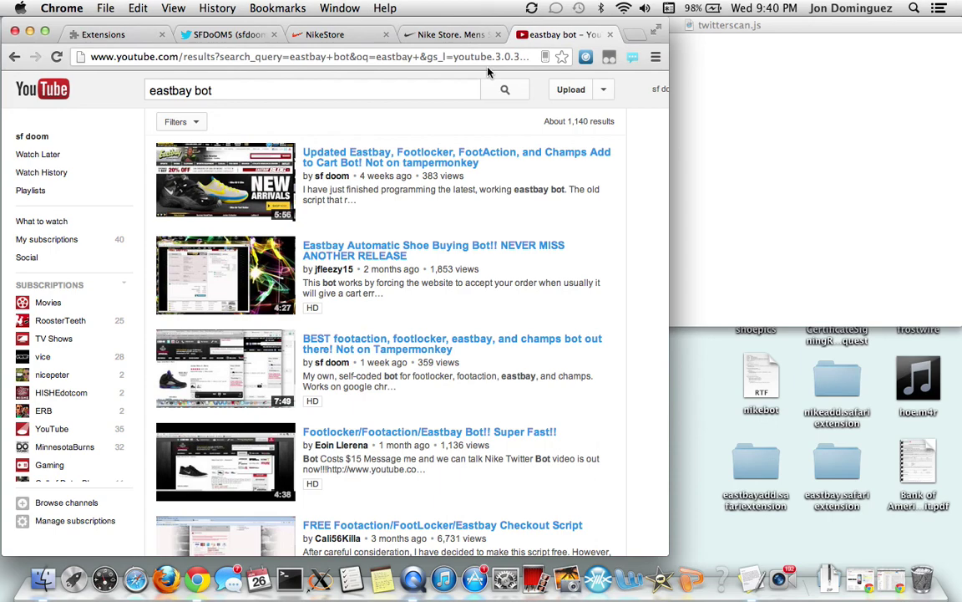
pyautogui.click(611, 35)
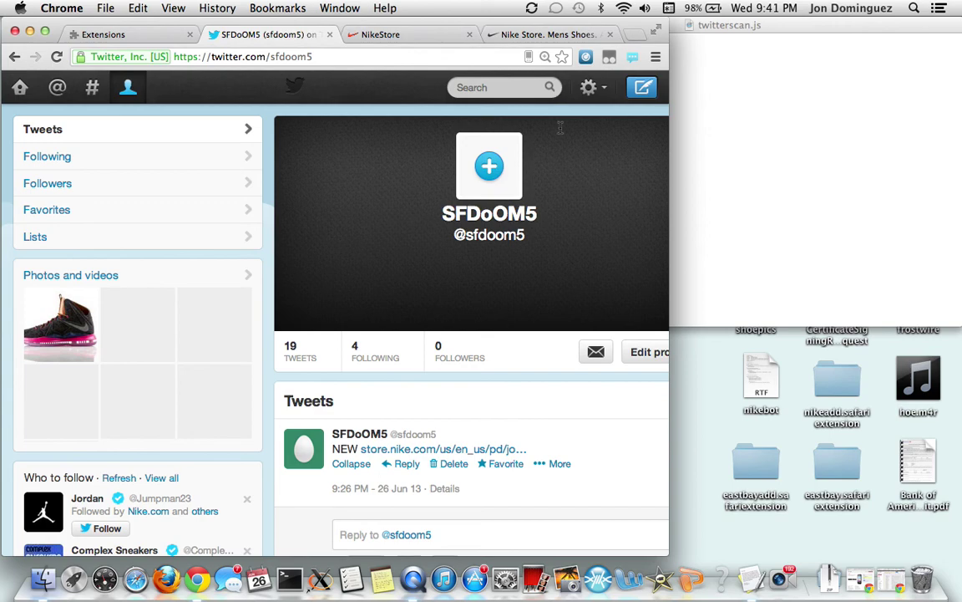
# - Toggle the NikeScan extension on and off, then reload the empty Nike Store cart
pyautogui.click(144, 37)
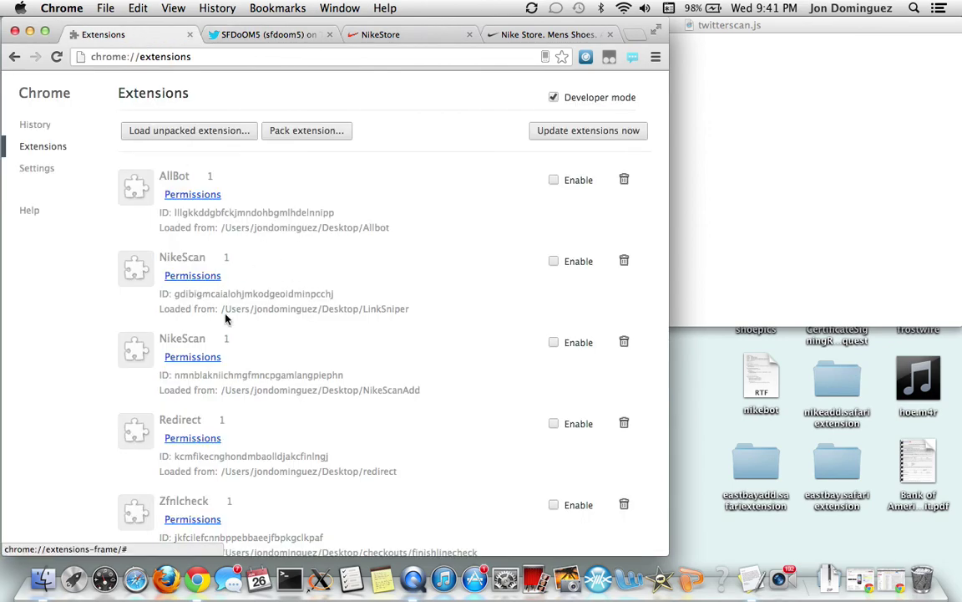
pyautogui.click(554, 262)
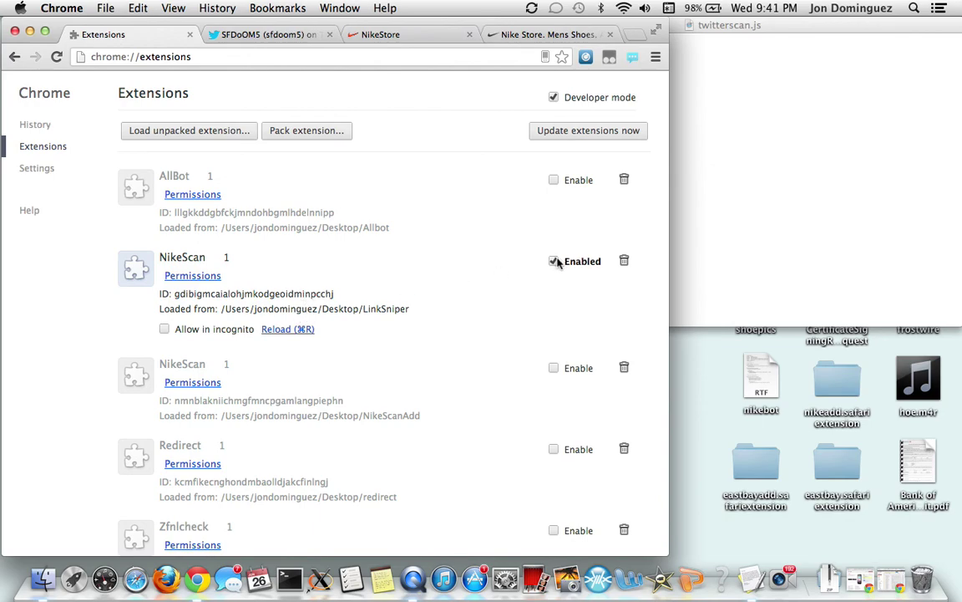
pyautogui.click(554, 261)
pyautogui.click(275, 37)
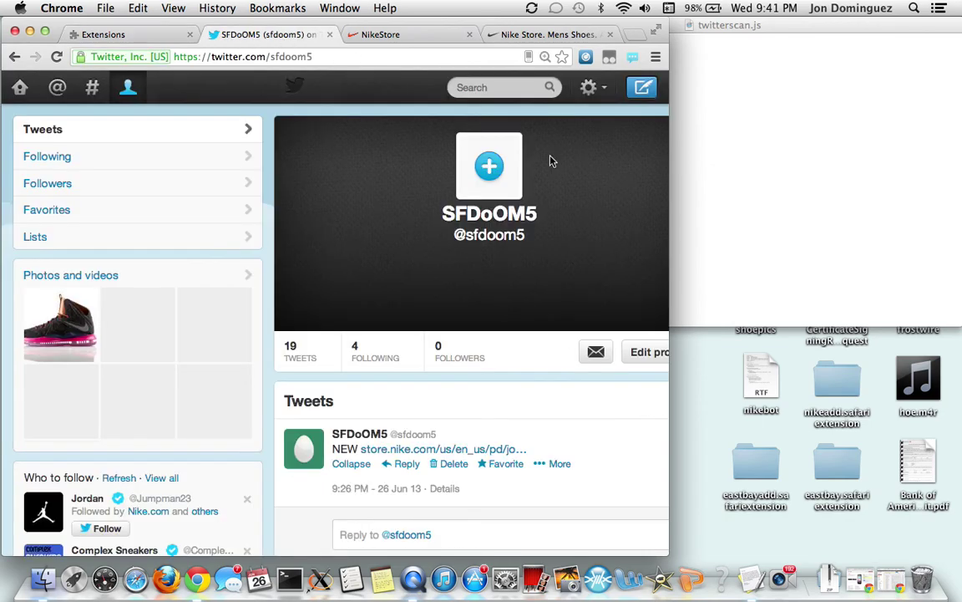
pyautogui.click(426, 35)
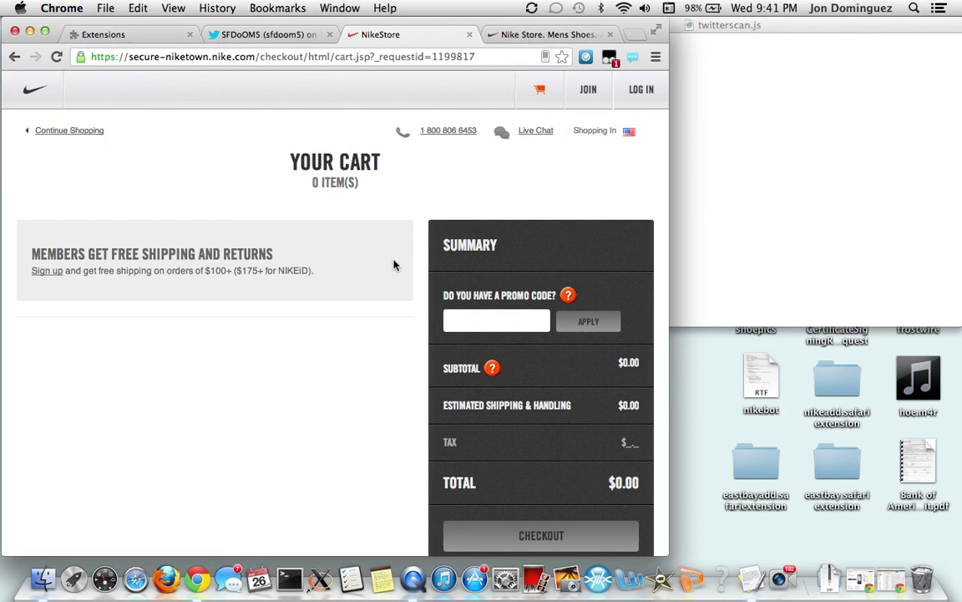
pyautogui.press('super+r')
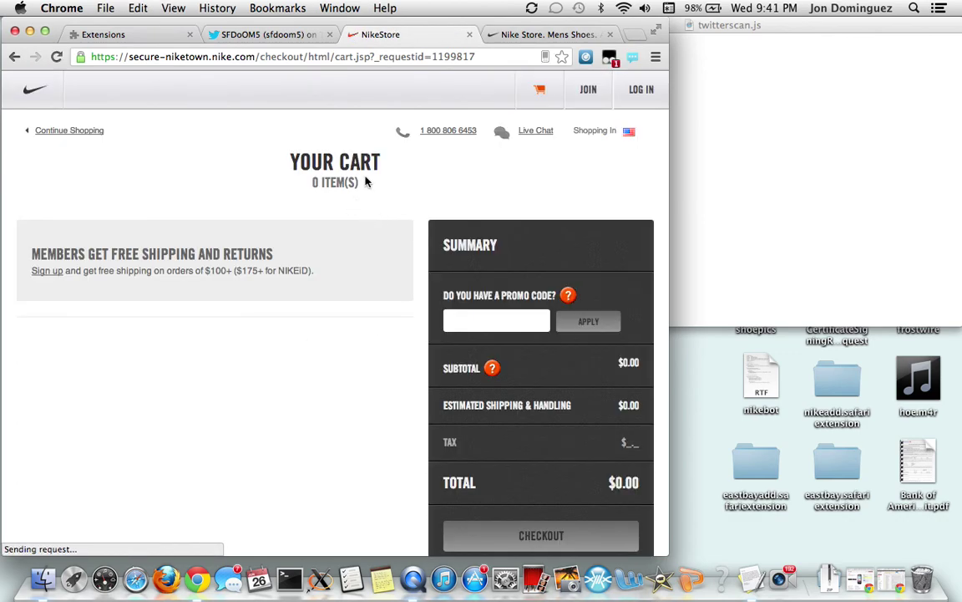
# - Copy the LeBron X PS Elite product page URL and bring up twitterscan.js
pyautogui.click(539, 35)
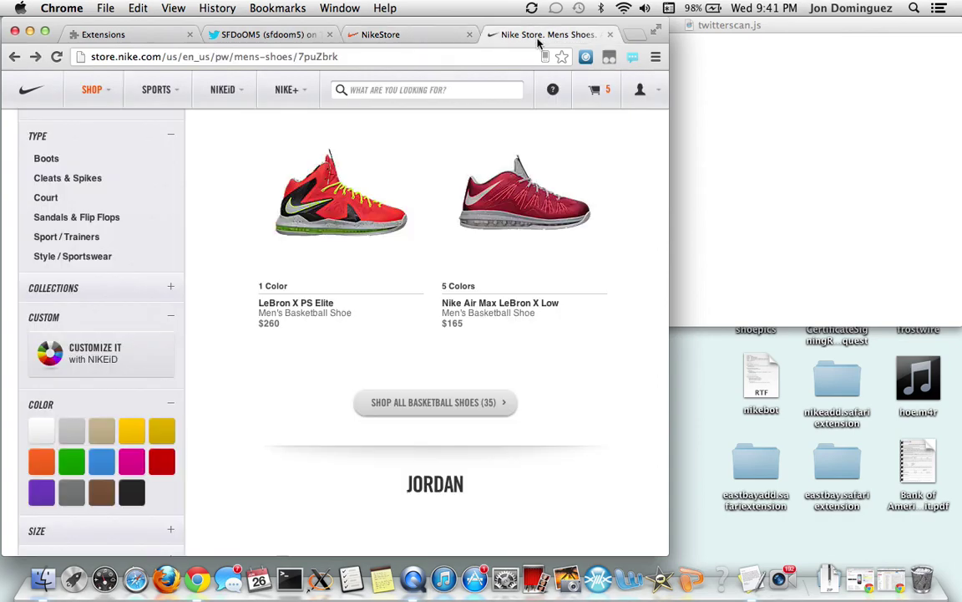
pyautogui.click(398, 218)
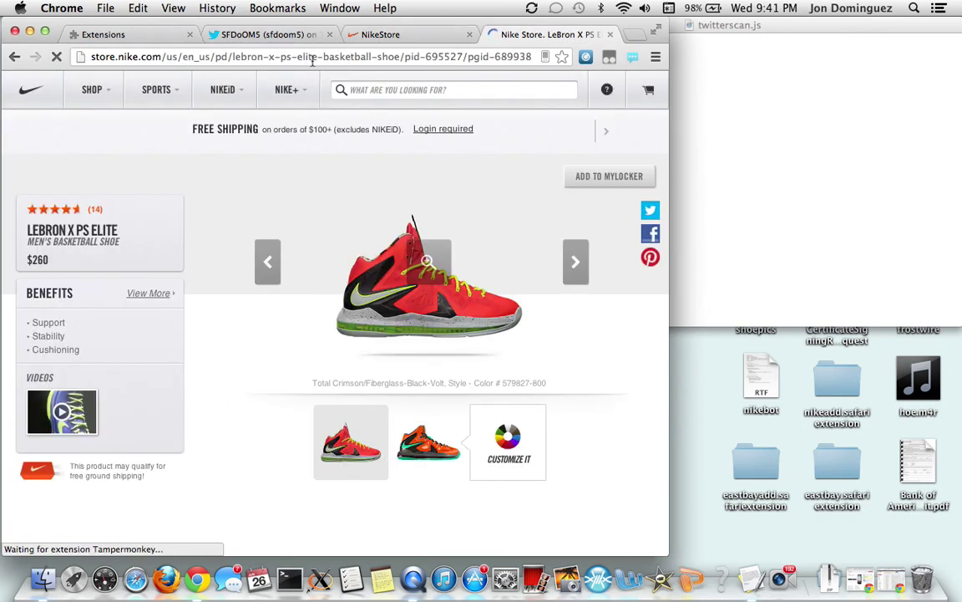
pyautogui.click(313, 57)
pyautogui.rightClick(314, 57)
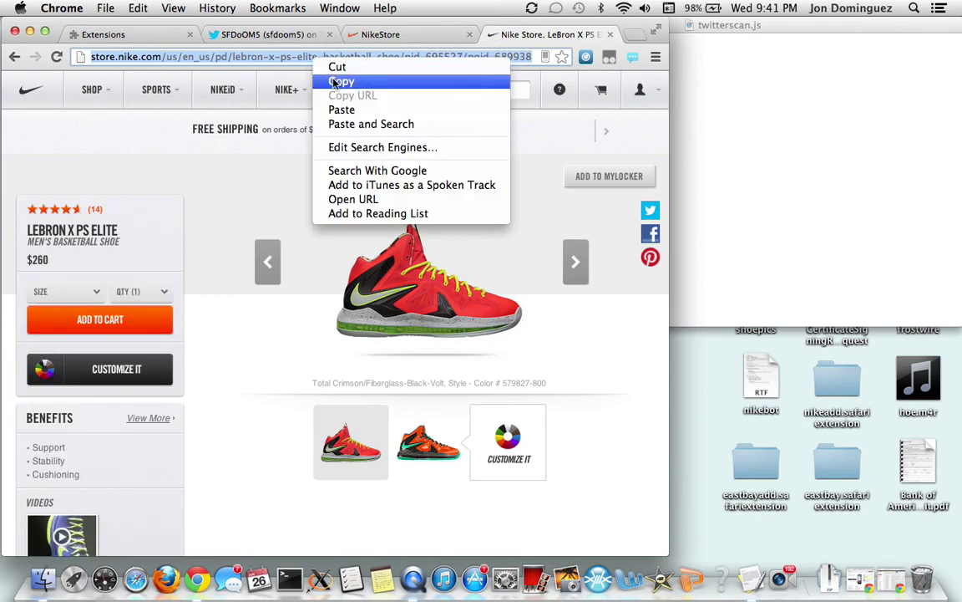
pyautogui.click(334, 82)
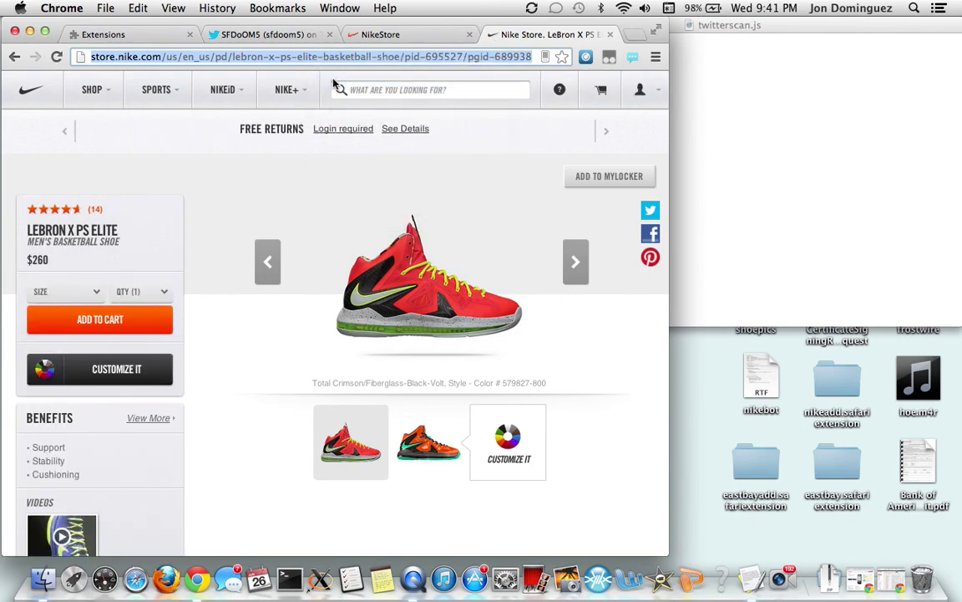
pyautogui.click(284, 38)
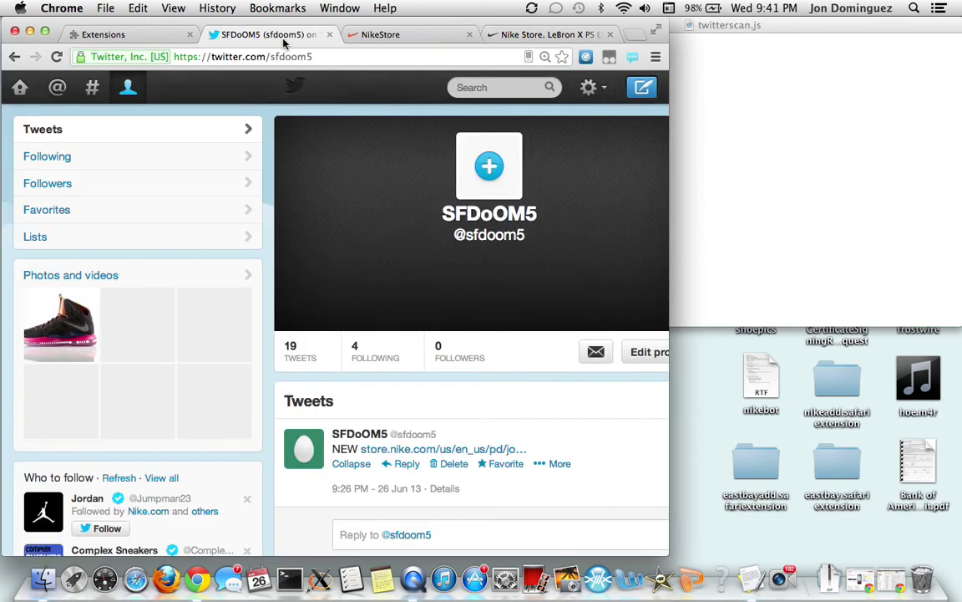
pyautogui.click(709, 151)
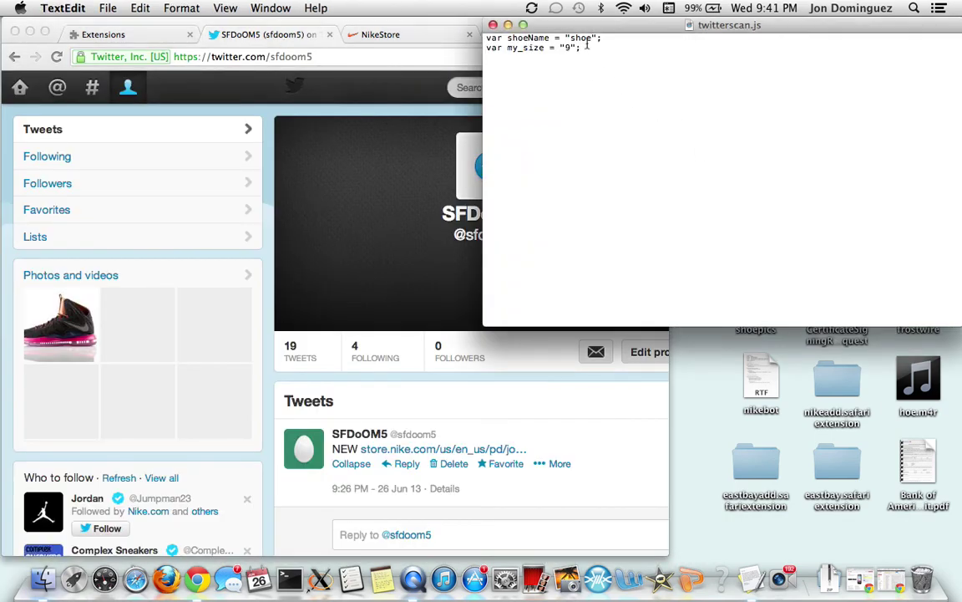
# - Change twitterscan.js's shoeName keyword from 'shoe' to 'lollipop'
pyautogui.press('BackSpace')
pyautogui.press('BackSpace')
pyautogui.press('BackSpace')
pyautogui.press('BackSpace')
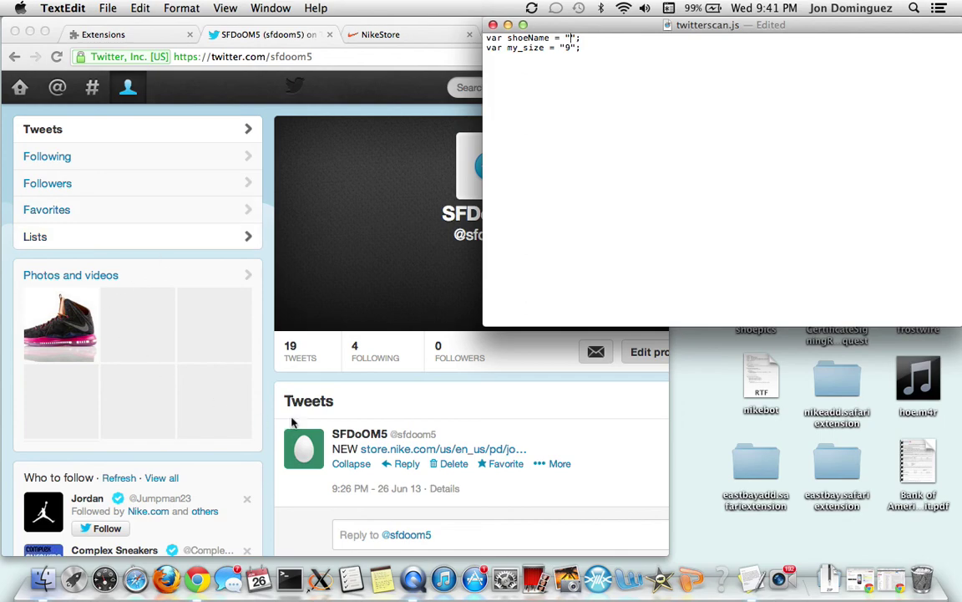
pyautogui.write('Denim')
pyautogui.press('BackSpace')
pyautogui.press('BackSpace')
pyautogui.press('BackSpace')
pyautogui.press('BackSpace')
pyautogui.press('BackSpace')
pyautogui.write('lol')
pyautogui.write('lipop')
pyautogui.click(126, 34)
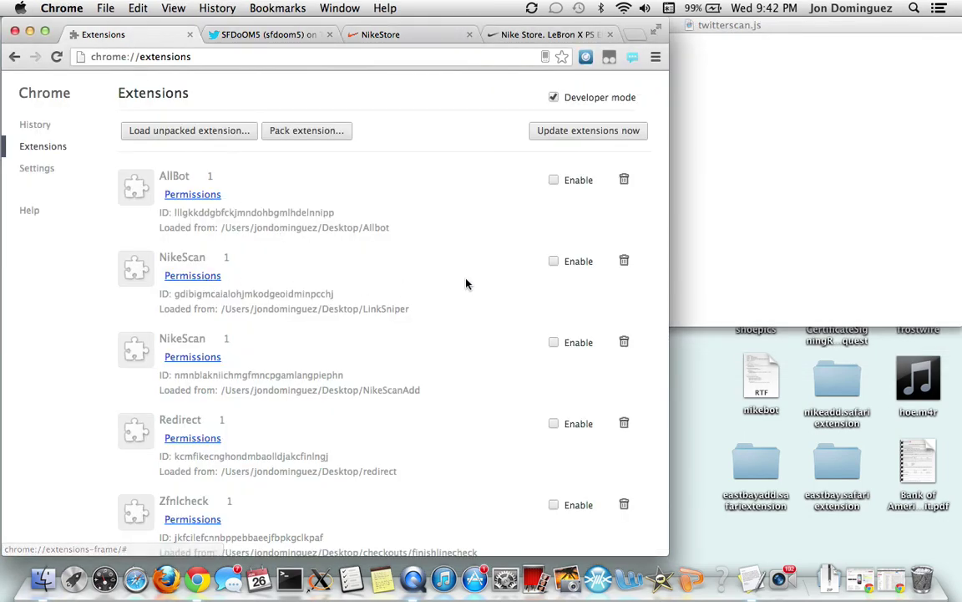
# - Enable and reload the NikeScan extension
pyautogui.click(554, 261)
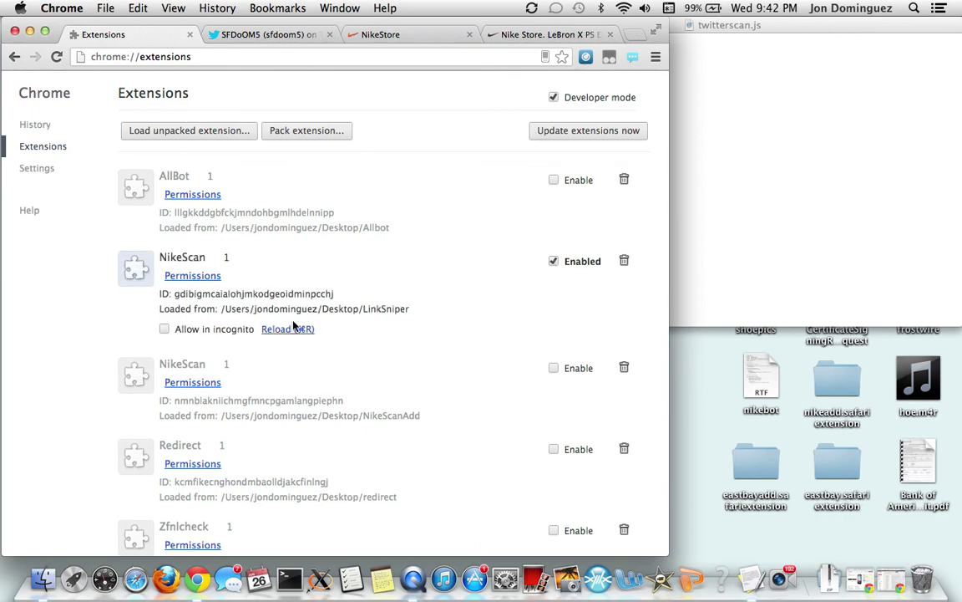
pyautogui.click(335, 388)
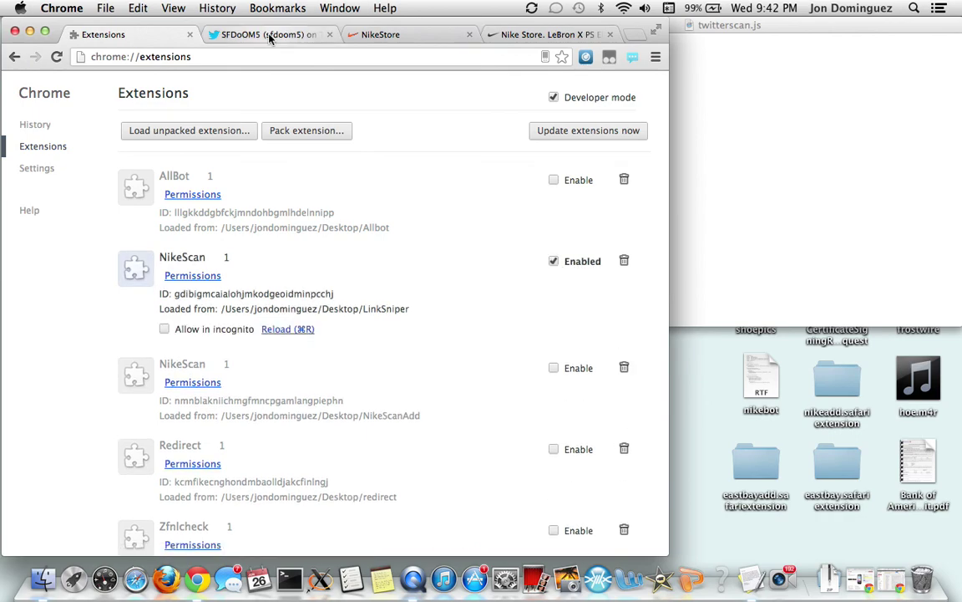
pyautogui.click(814, 206)
# - Return to the SFDoOM5 Twitter profile and reload it several times
pyautogui.click(292, 79)
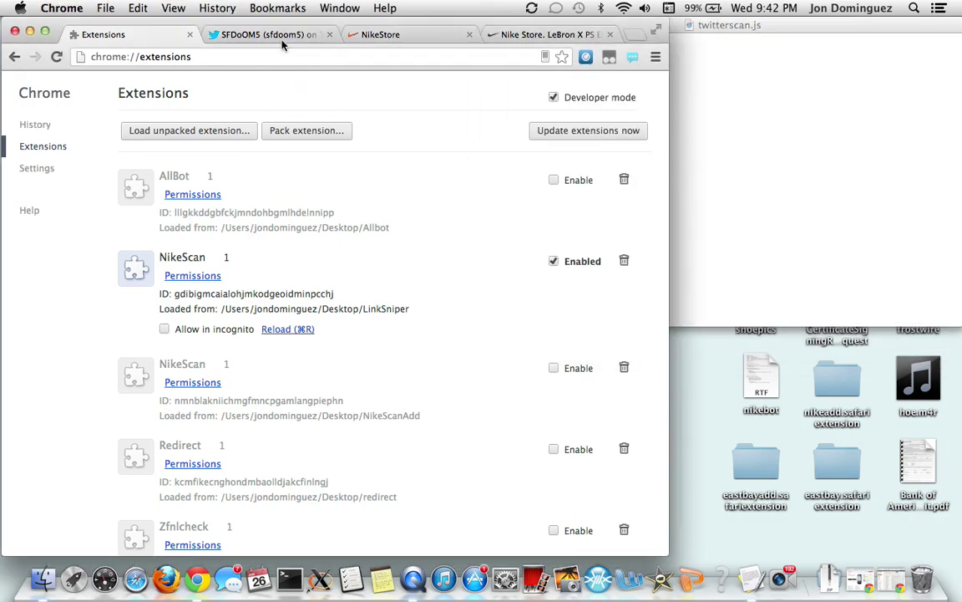
pyautogui.click(280, 37)
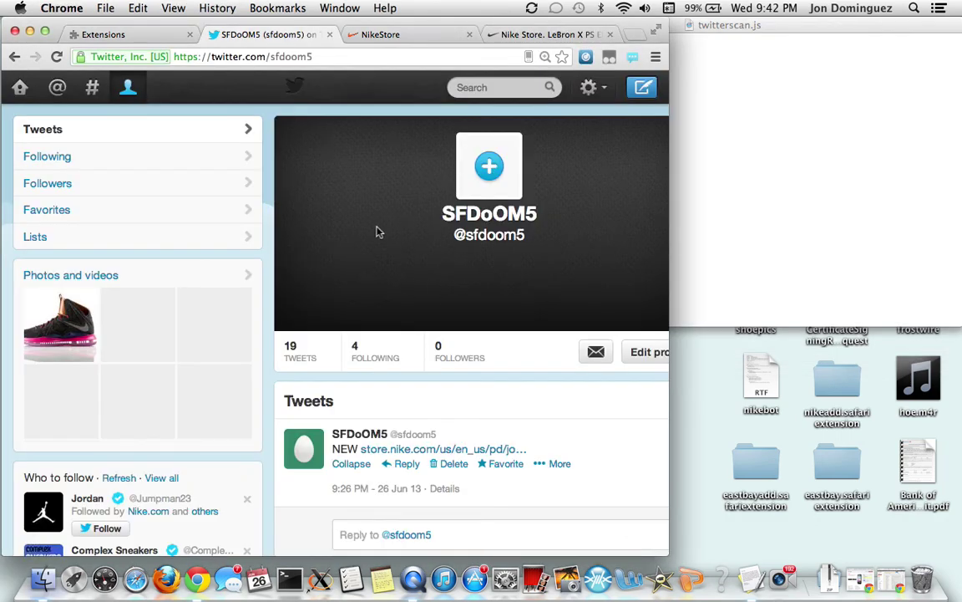
pyautogui.press('super+r')
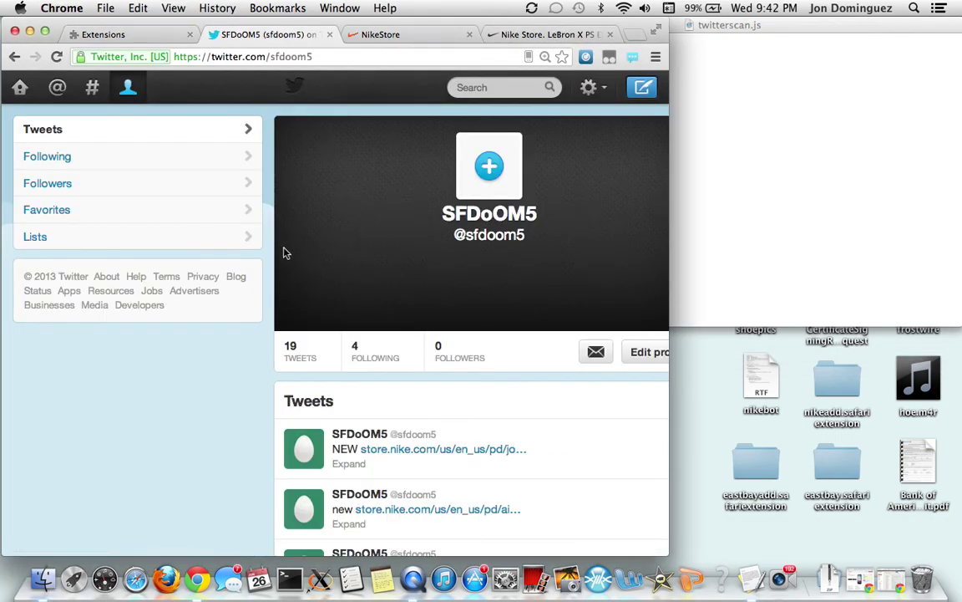
pyautogui.press('super+r')
pyautogui.press('super+r')
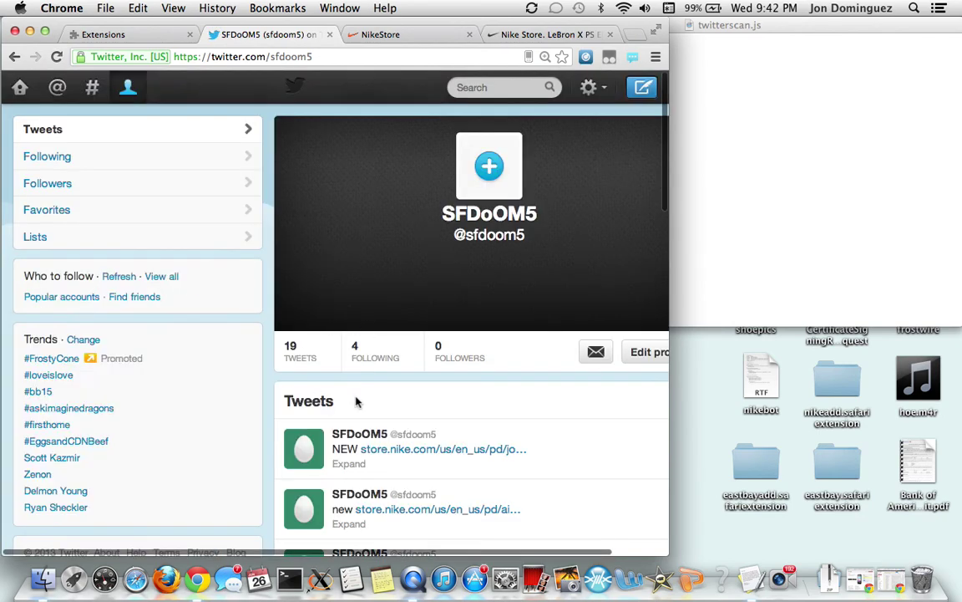
pyautogui.press('super+r')
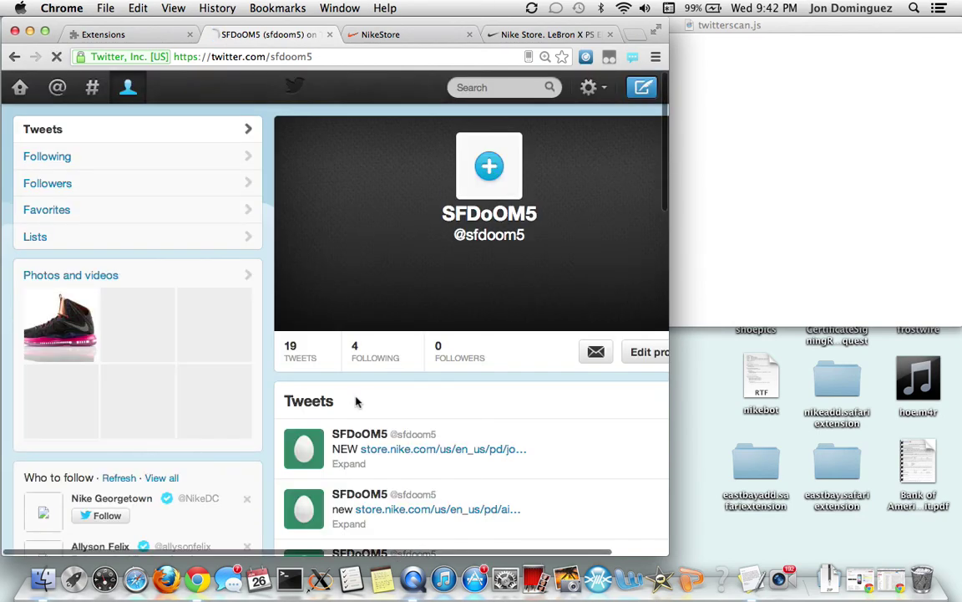
pyautogui.press('super+r')
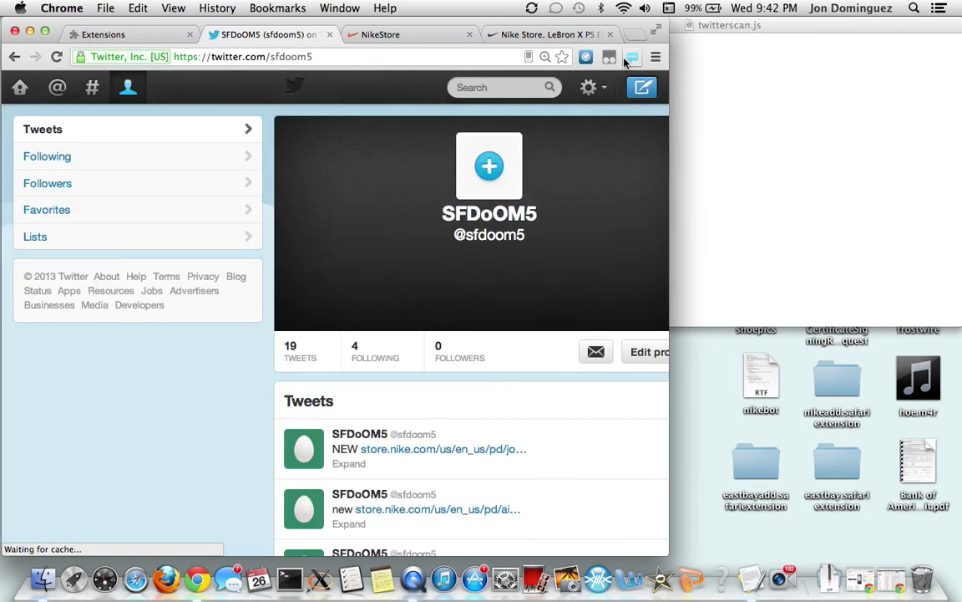
# - Tweet 'lollipop' followed by the pasted LeBron X PS Elite link
pyautogui.click(631, 57)
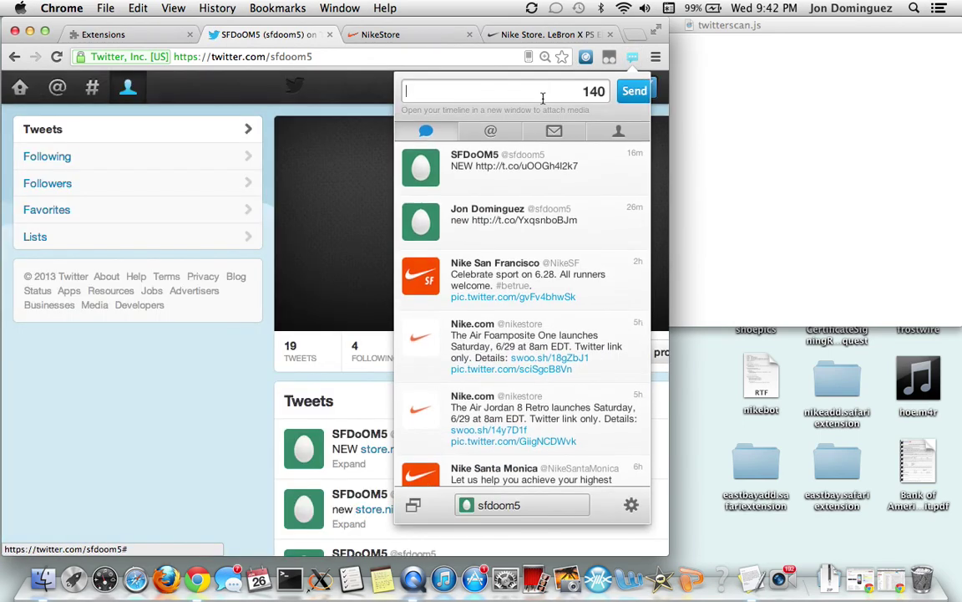
pyautogui.write('lolll')
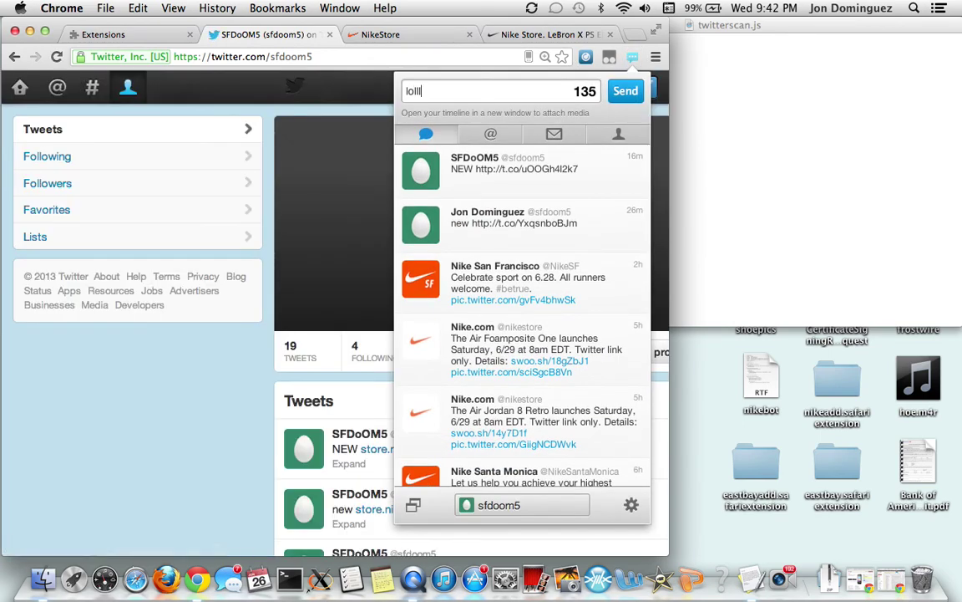
pyautogui.press('BackSpace')
pyautogui.write('ipop')
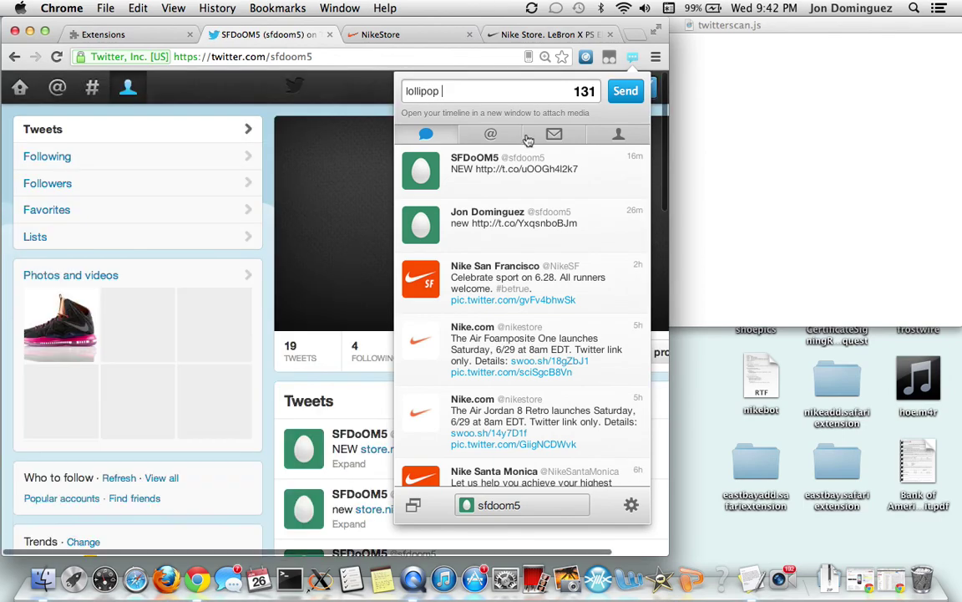
pyautogui.rightClick(495, 90)
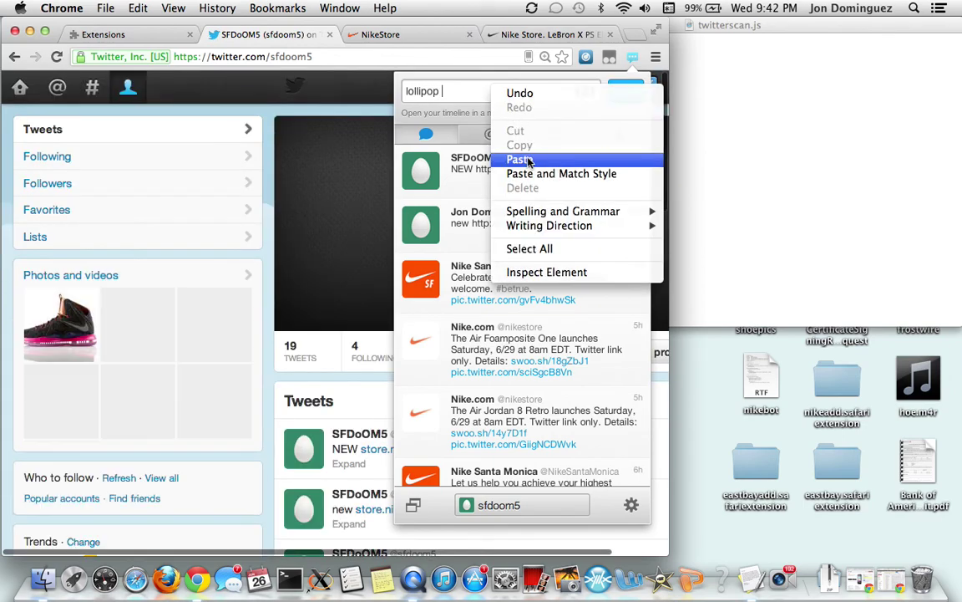
pyautogui.click(521, 159)
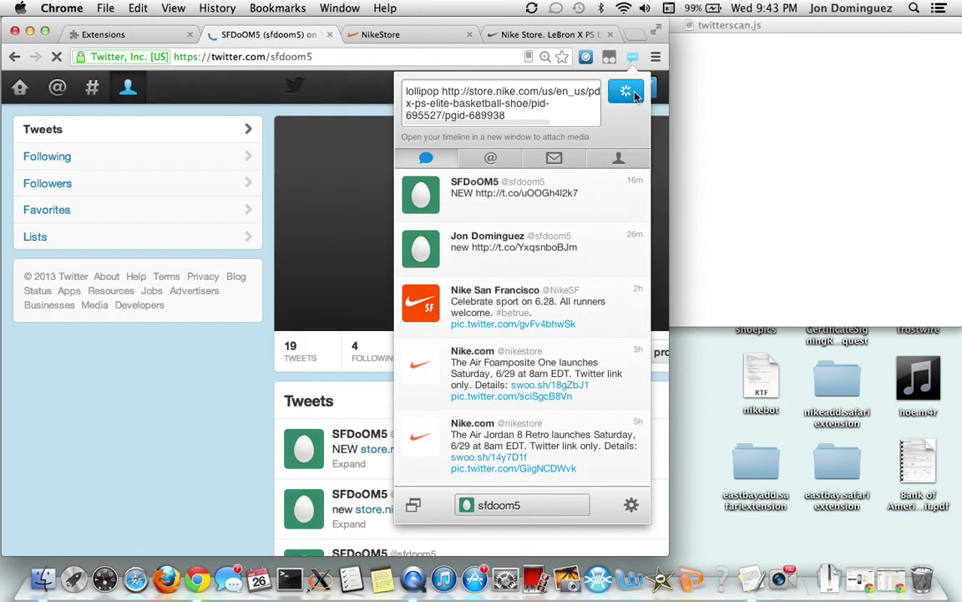
pyautogui.click(626, 91)
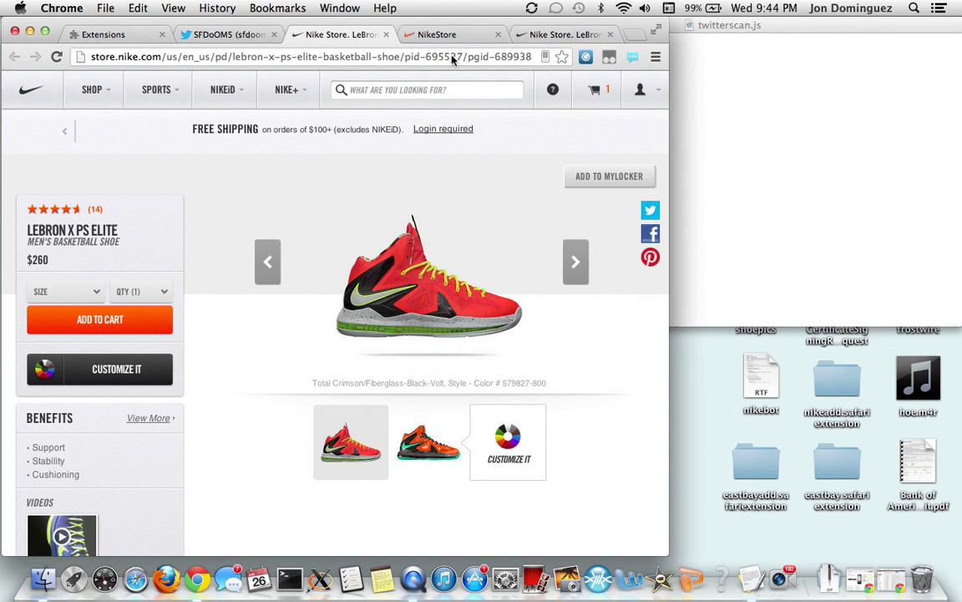
# - After the bot adds the LeBron X PS Elite to cart, close the duplicate product tab
pyautogui.click(385, 34)
# - Close the extra LeBron tab, disable NikeScan, and go back to the men's shoes listing
pyautogui.click(424, 37)
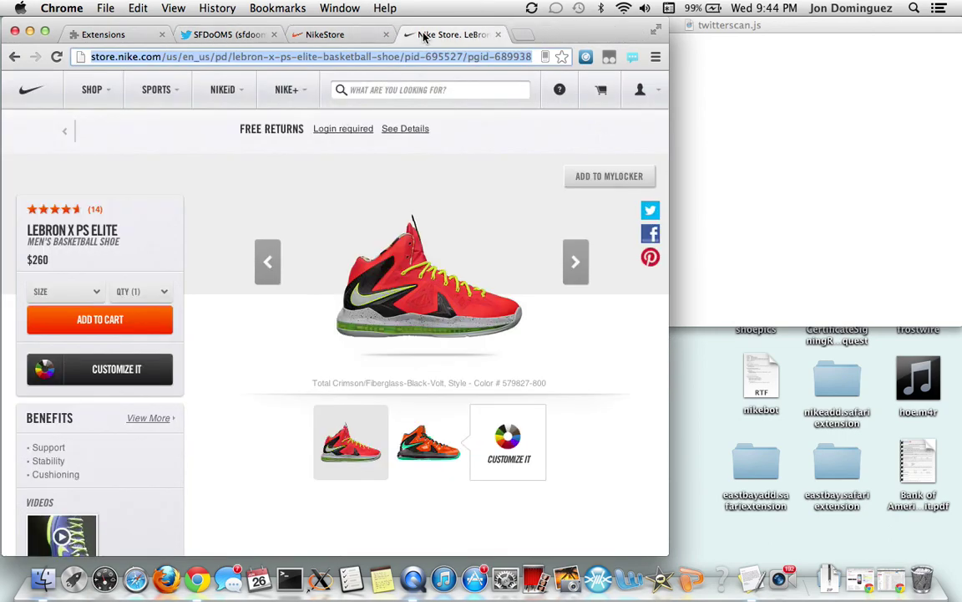
pyautogui.click(111, 37)
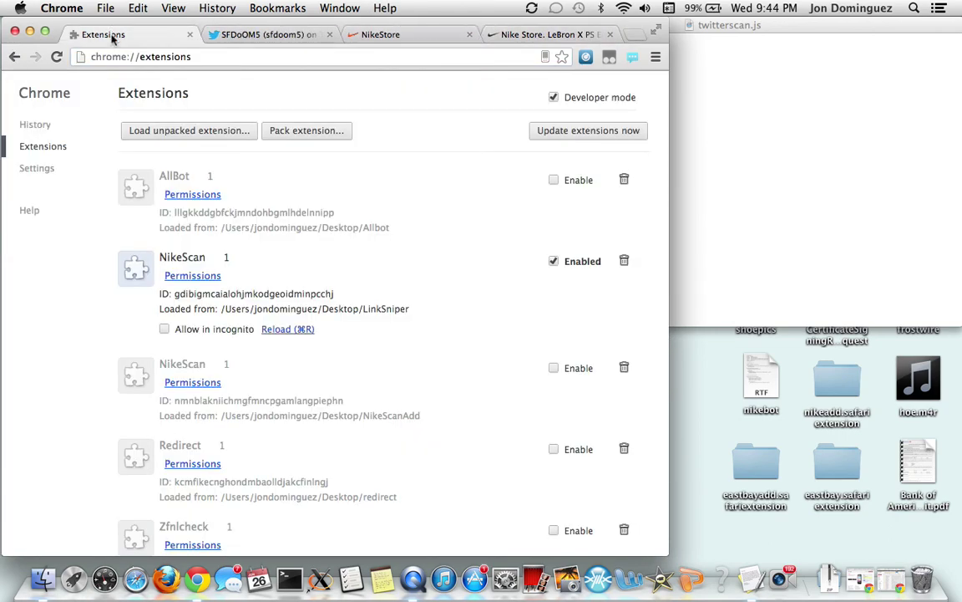
pyautogui.click(556, 263)
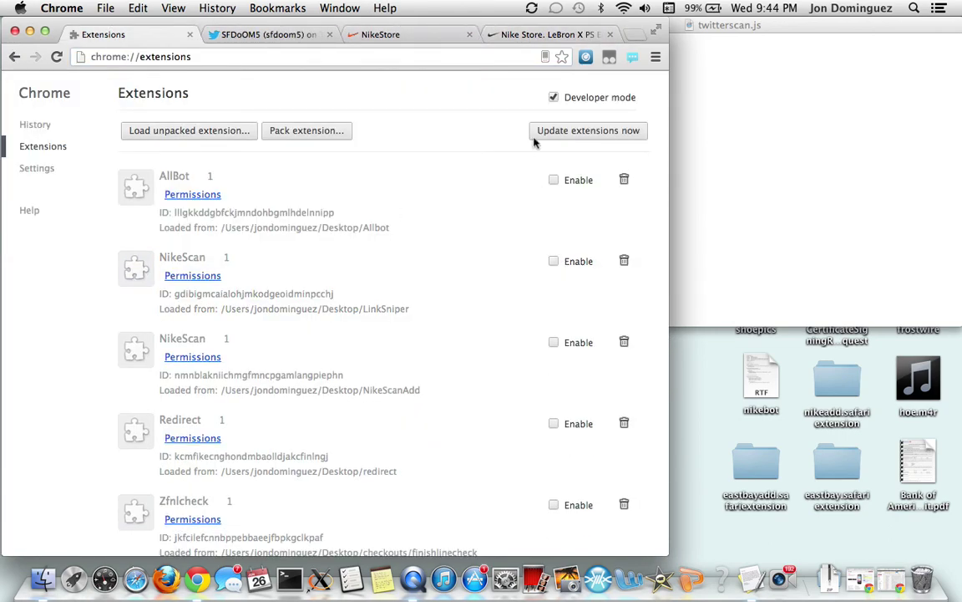
pyautogui.click(564, 36)
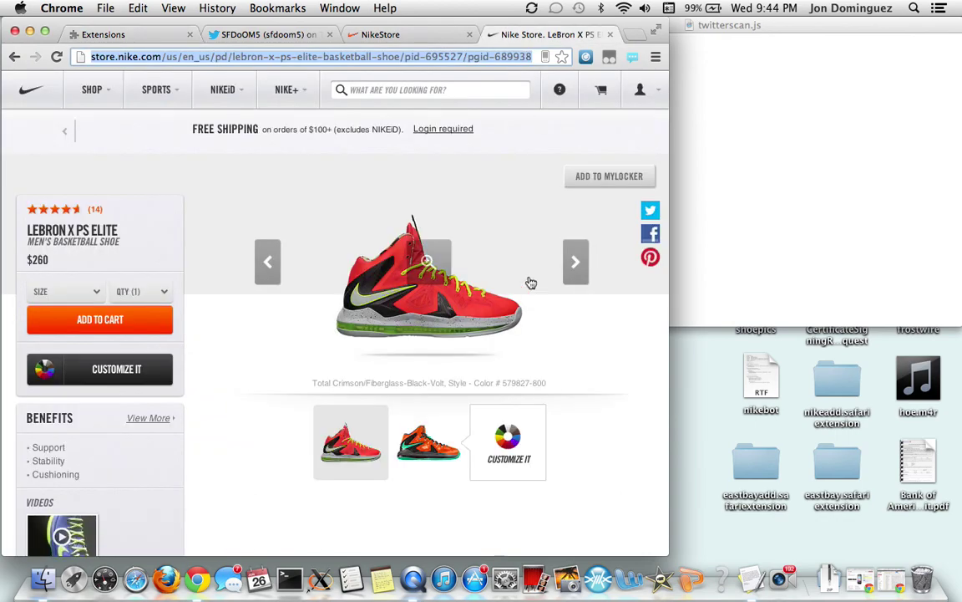
pyautogui.click(14, 56)
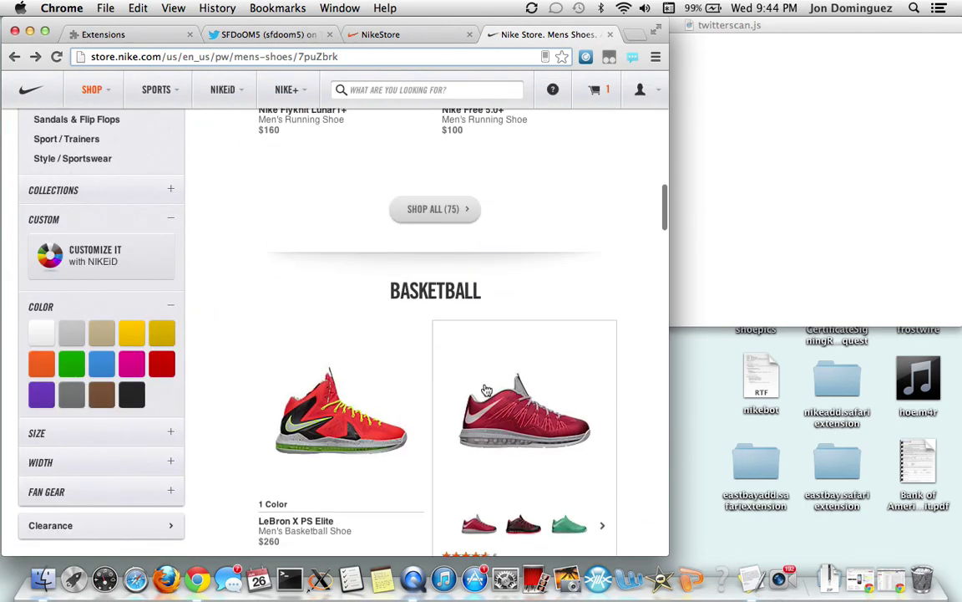
# - Copy the red Air Max LeBron X Low page URL and bring up twitterscan.js
pyautogui.click(450, 356)
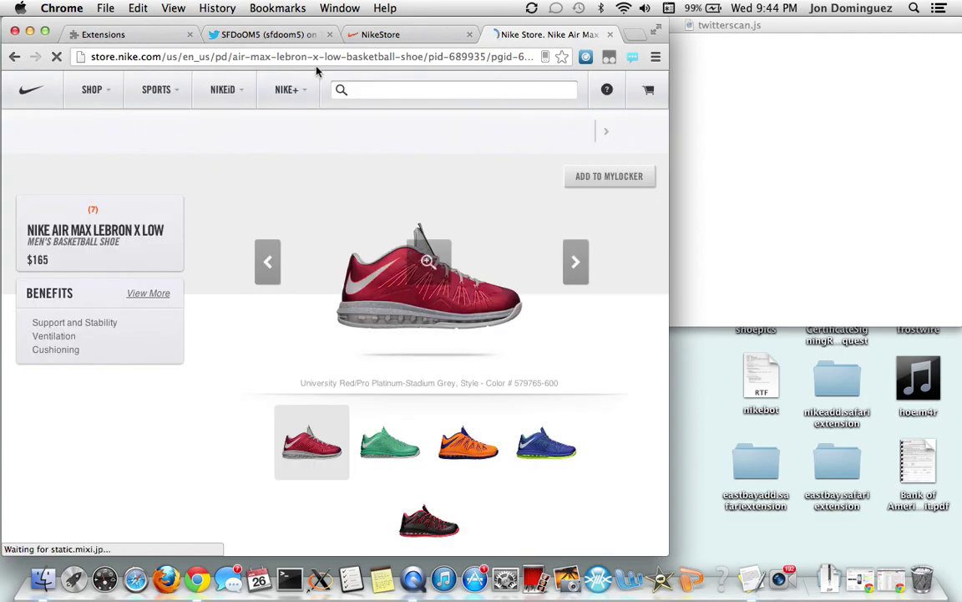
pyautogui.click(288, 57)
pyautogui.rightClick(322, 59)
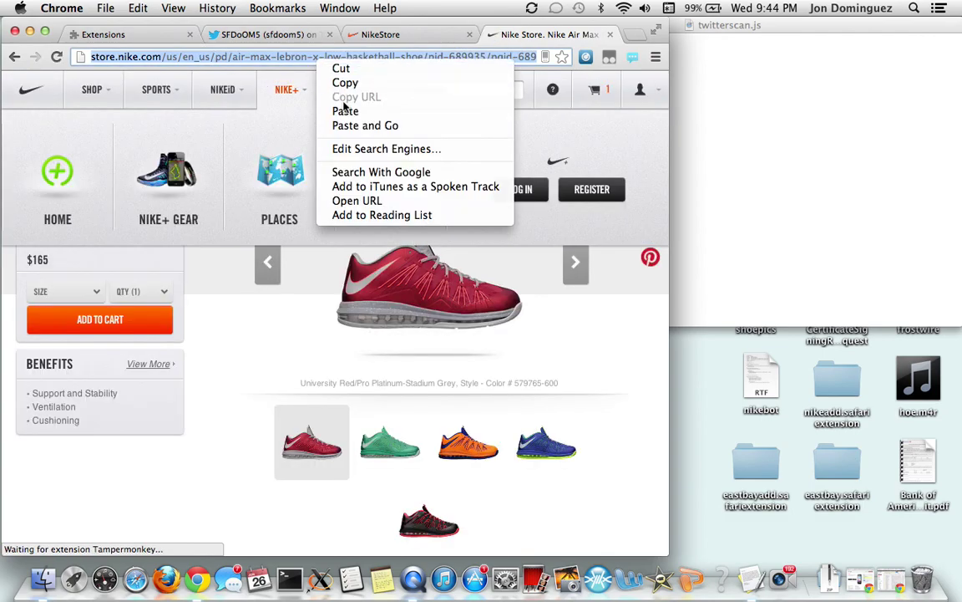
pyautogui.click(345, 83)
pyautogui.click(267, 36)
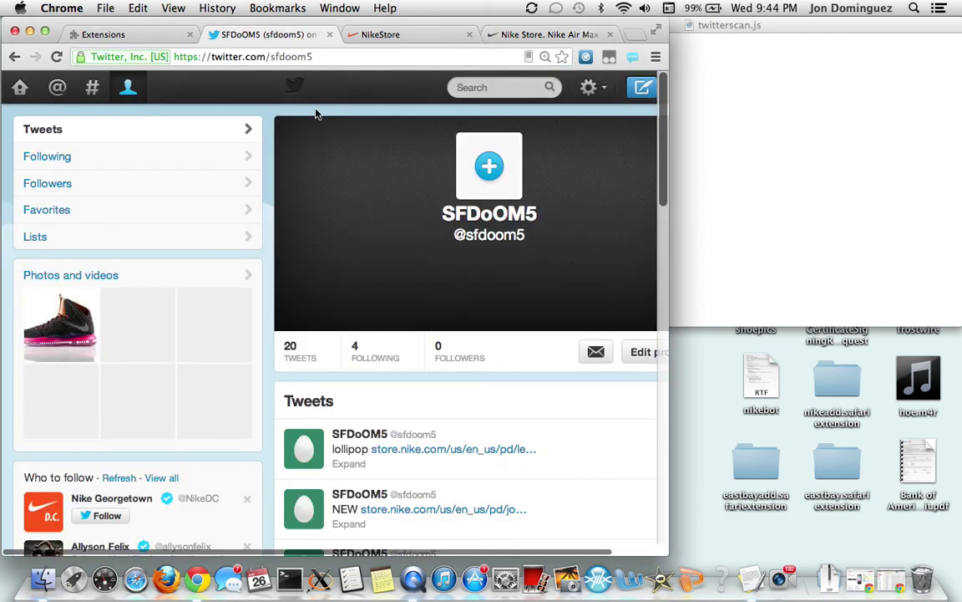
pyautogui.click(823, 259)
# - Change shoeName in twitterscan.js to 'tweets', save it, and return to Chrome's extensions page
pyautogui.press('BackSpace')
pyautogui.press('BackSpace')
pyautogui.press('BackSpace')
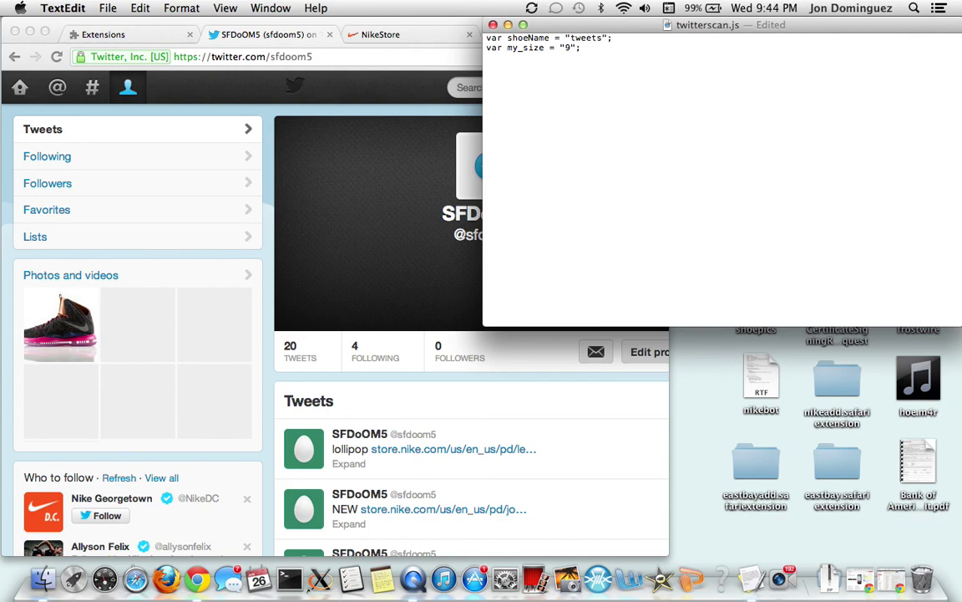
pyautogui.press('super+s')
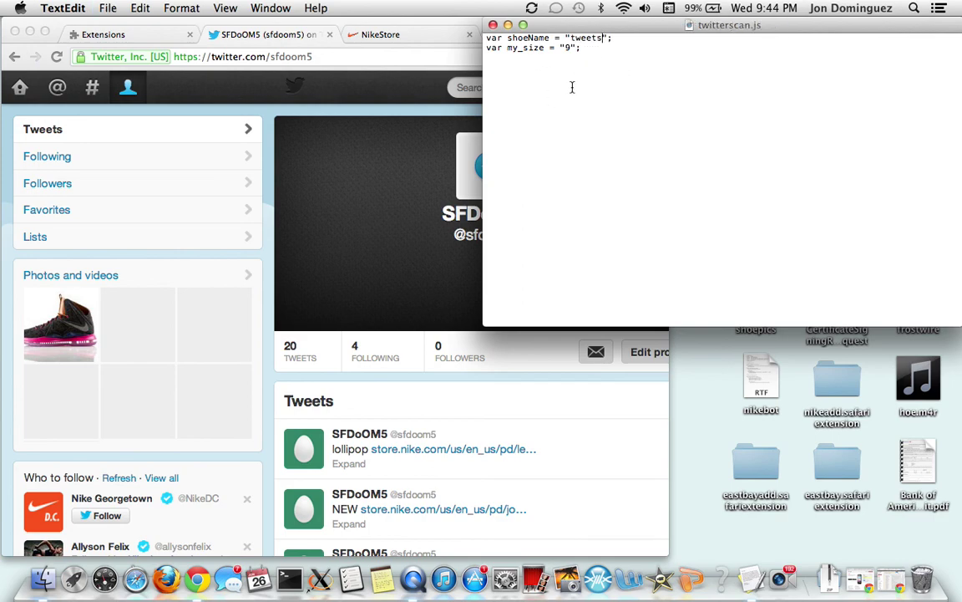
pyautogui.click(122, 33)
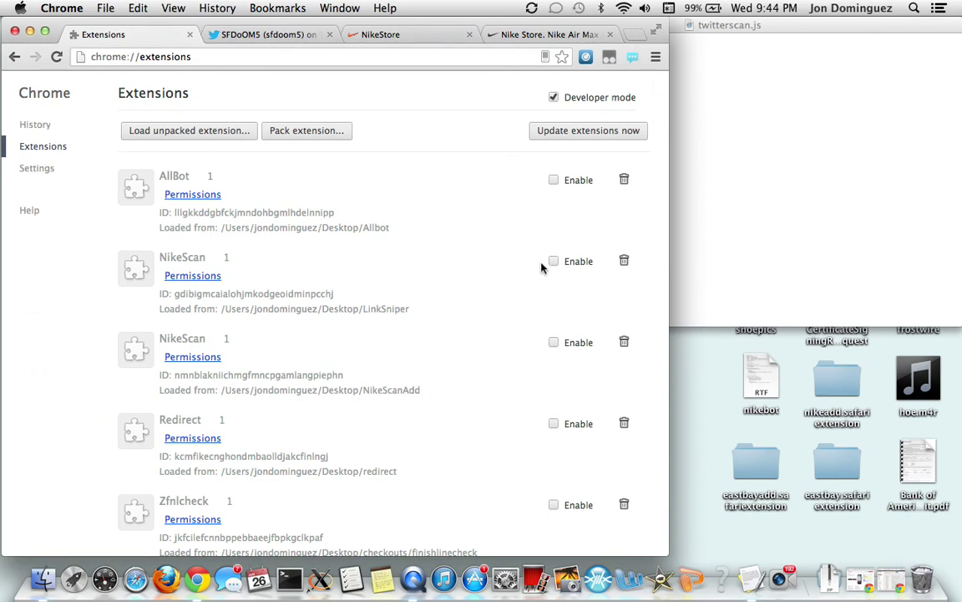
# - Re-enable the NikeScan extension and reload the SFDoOM5 Twitter profile page
pyautogui.click(553, 261)
pyautogui.click(261, 34)
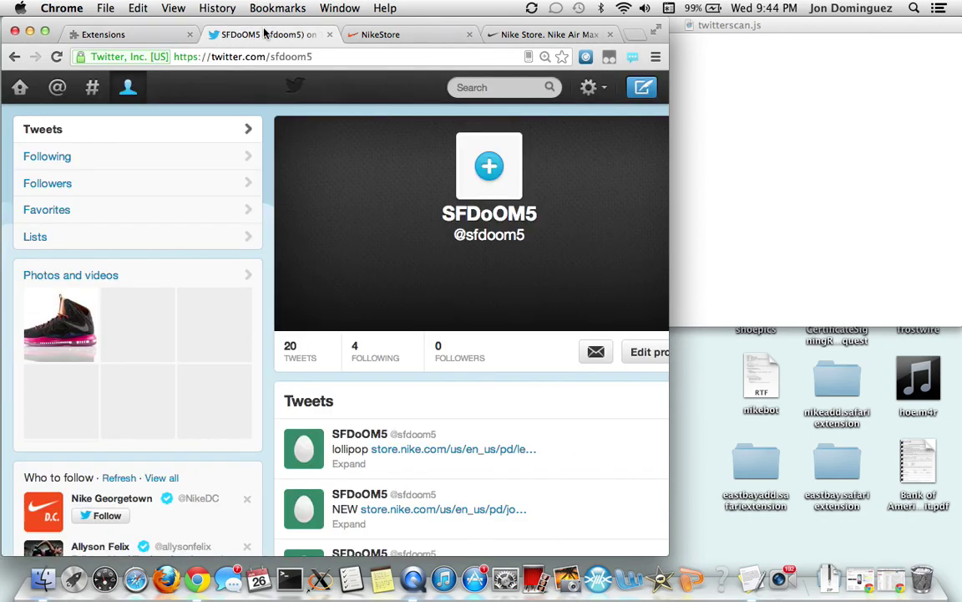
pyautogui.press('super+r')
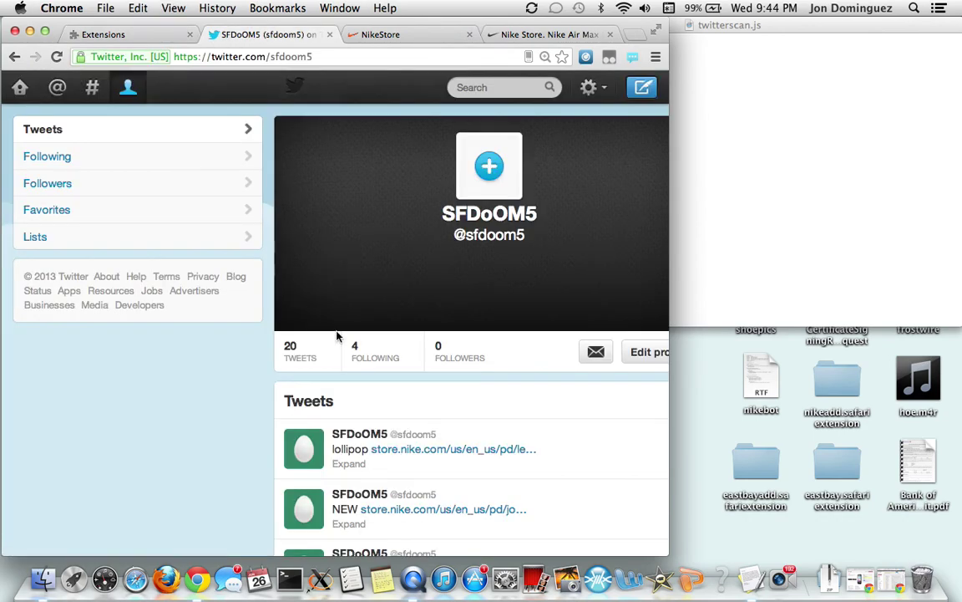
pyautogui.press('super+r')
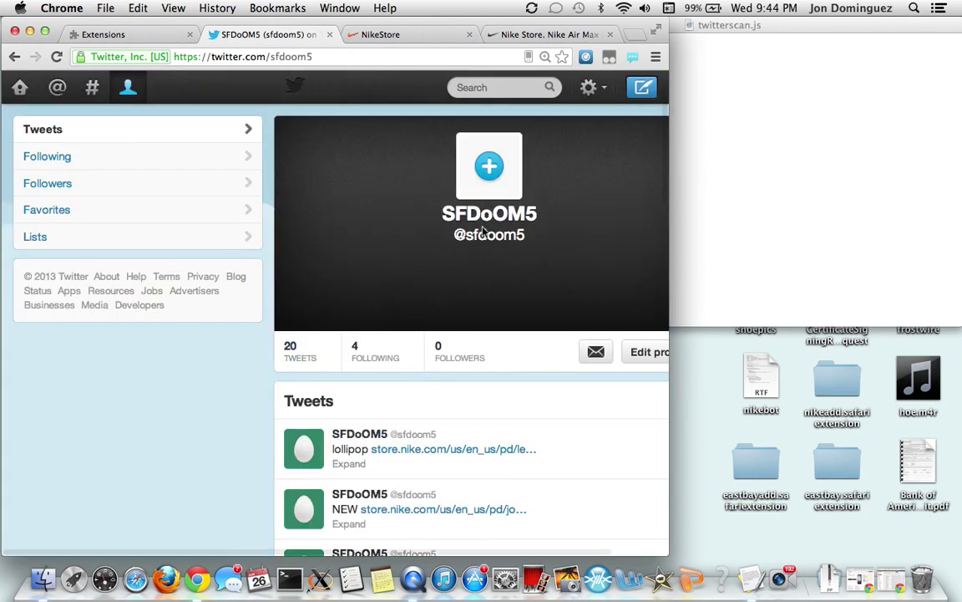
# - Post a tweet reading 'tweets' followed by the pasted Nike Air Max LeBron X Low store link
pyautogui.click(633, 57)
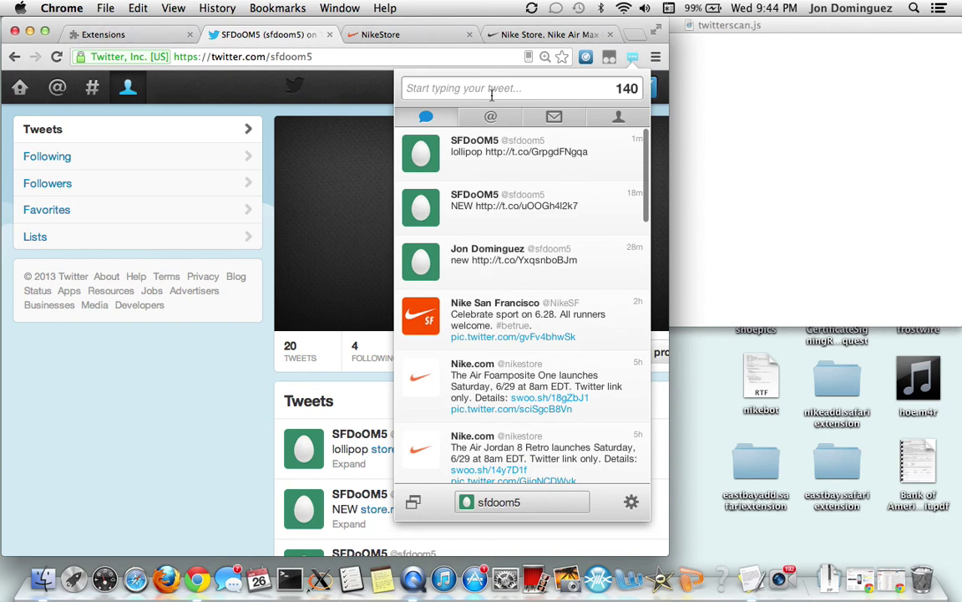
pyautogui.write('tweets')
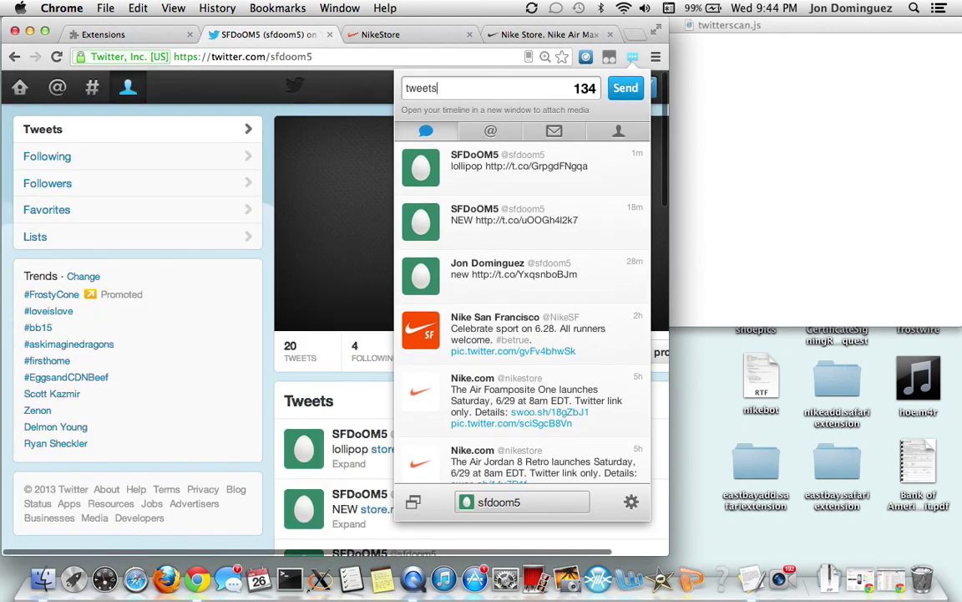
pyautogui.rightClick(491, 87)
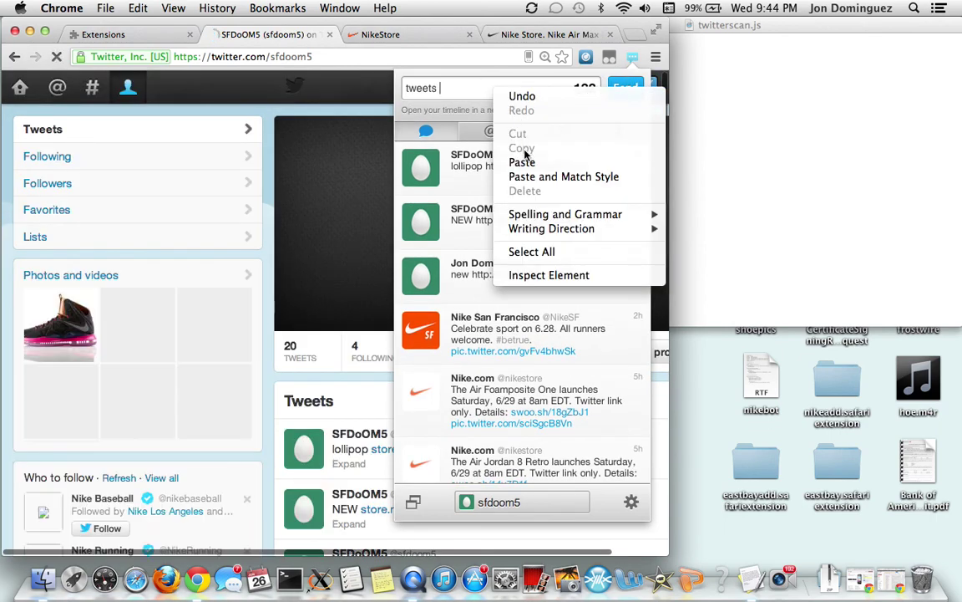
pyautogui.click(524, 162)
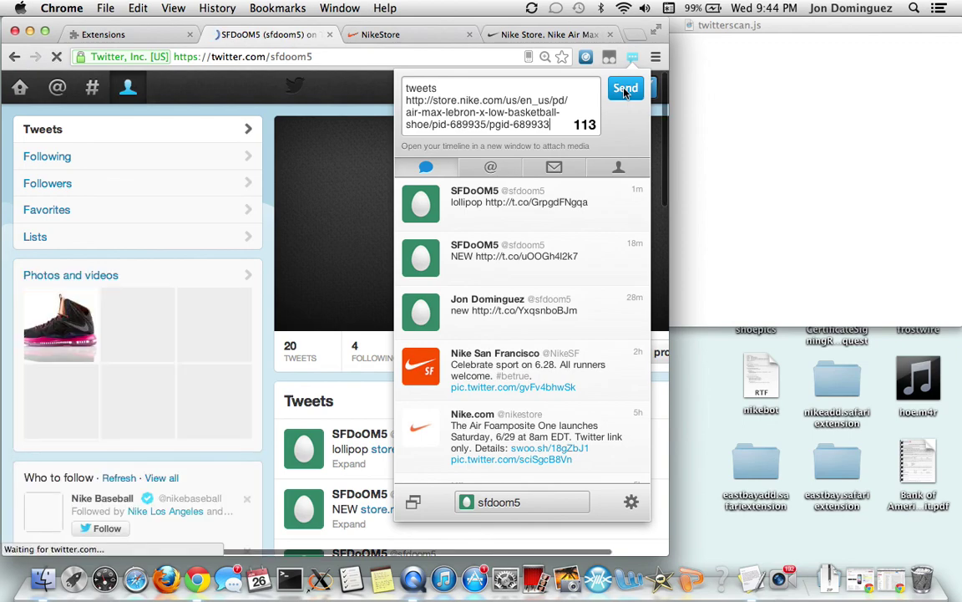
pyautogui.click(625, 89)
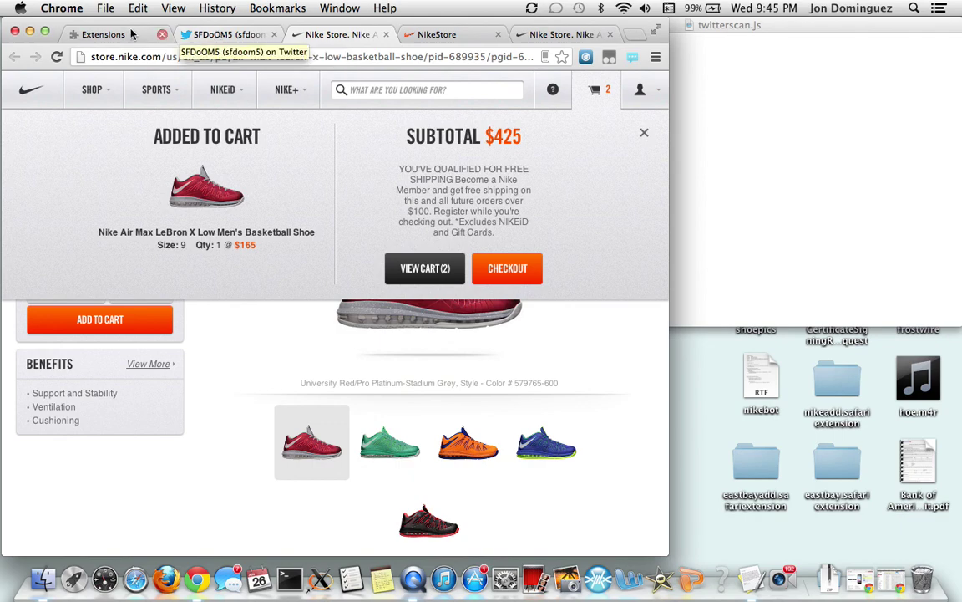
# - Disable NikeScan on the extensions page and scroll through the SFDoOM5 Twitter profile
pyautogui.click(105, 35)
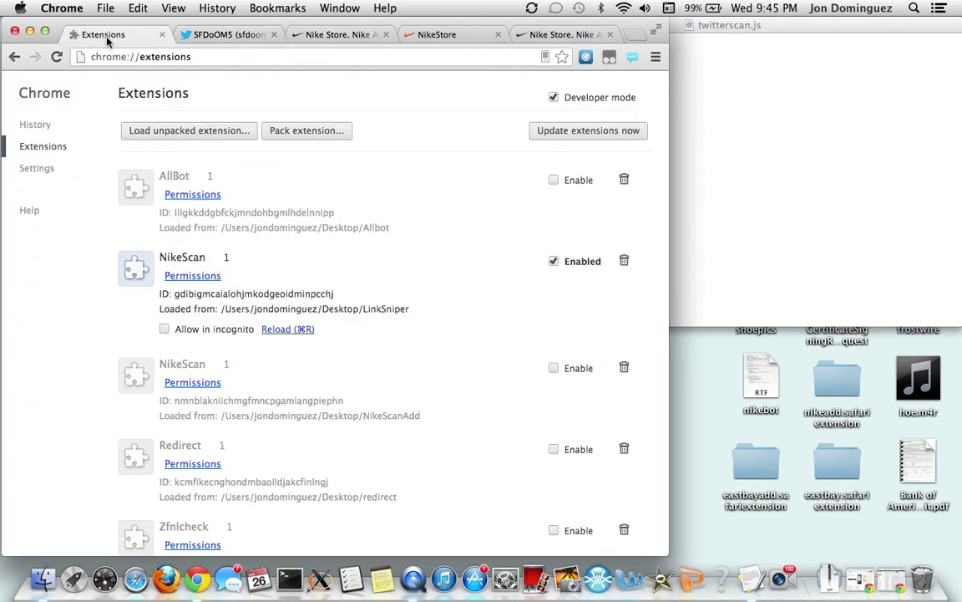
pyautogui.click(554, 262)
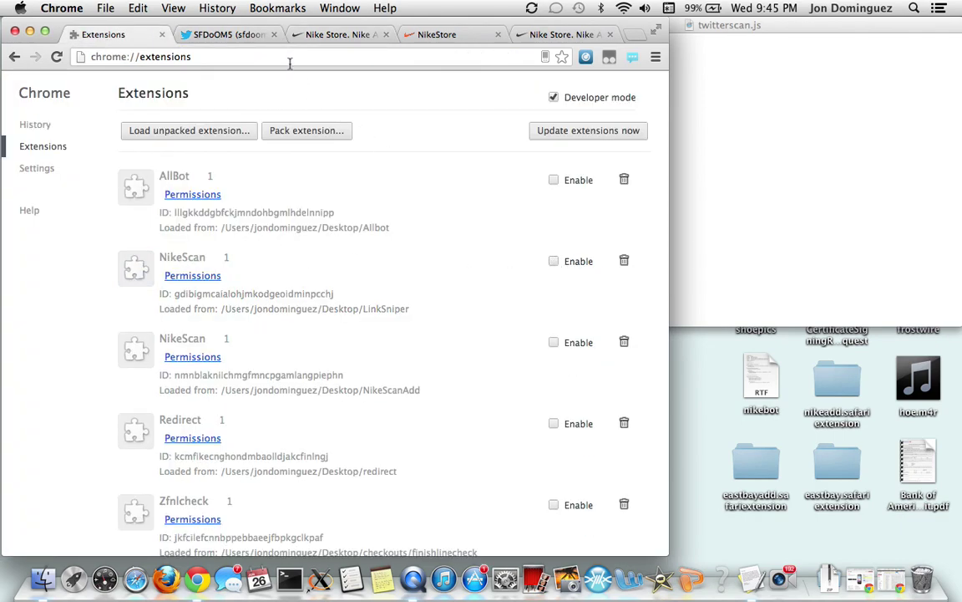
pyautogui.click(224, 34)
pyautogui.scroll(-3, 451, 451)
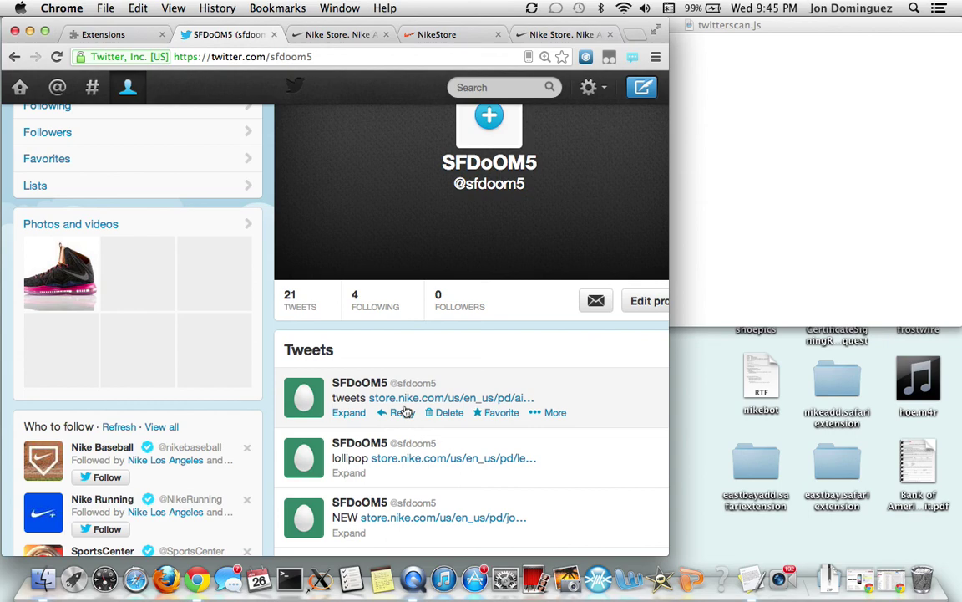
# - Open and close the fourth and third tweets' Nike store links, including the Jordan Melo page
pyautogui.moveTo(467, 397)
pyautogui.hscroll(2, 429, 350)
pyautogui.hscroll(2, 431, 352)
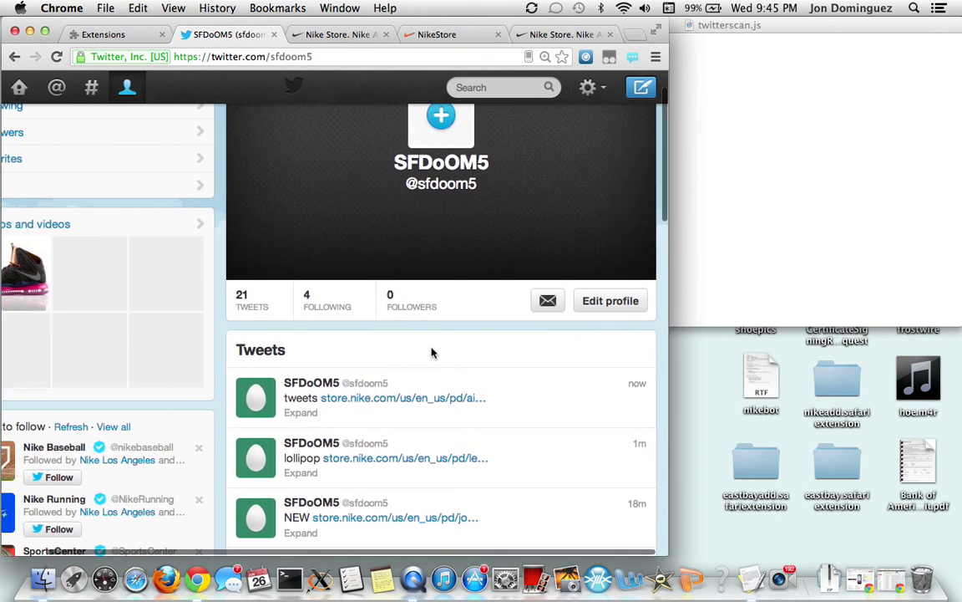
pyautogui.moveTo(301, 412)
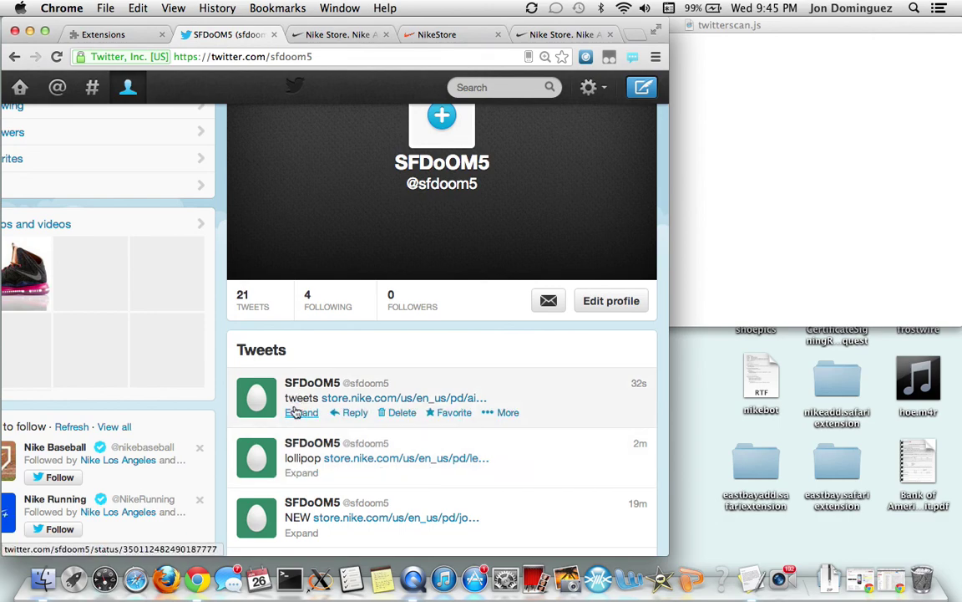
pyautogui.scroll(-1, 302, 436)
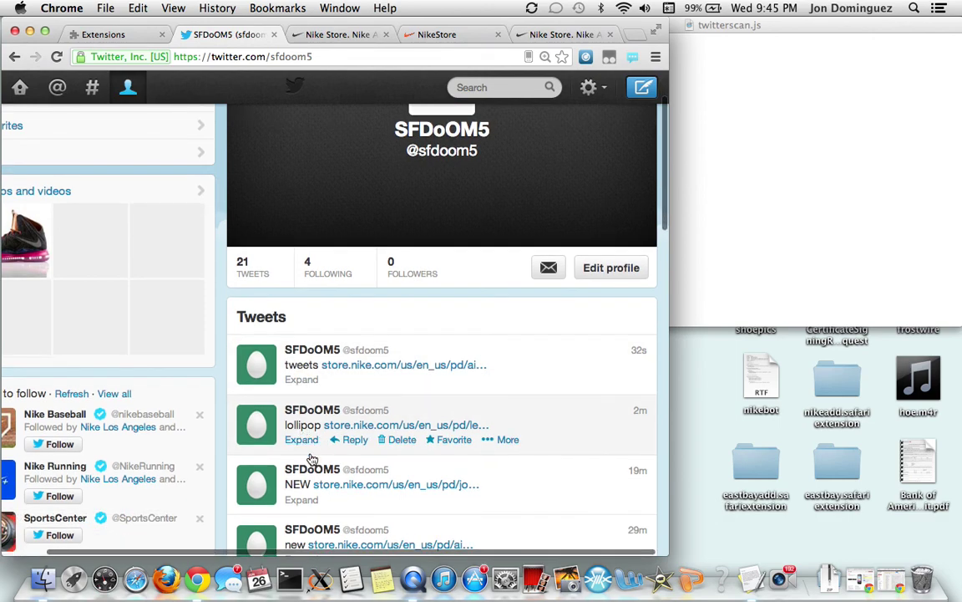
pyautogui.scroll(-1, 310, 460)
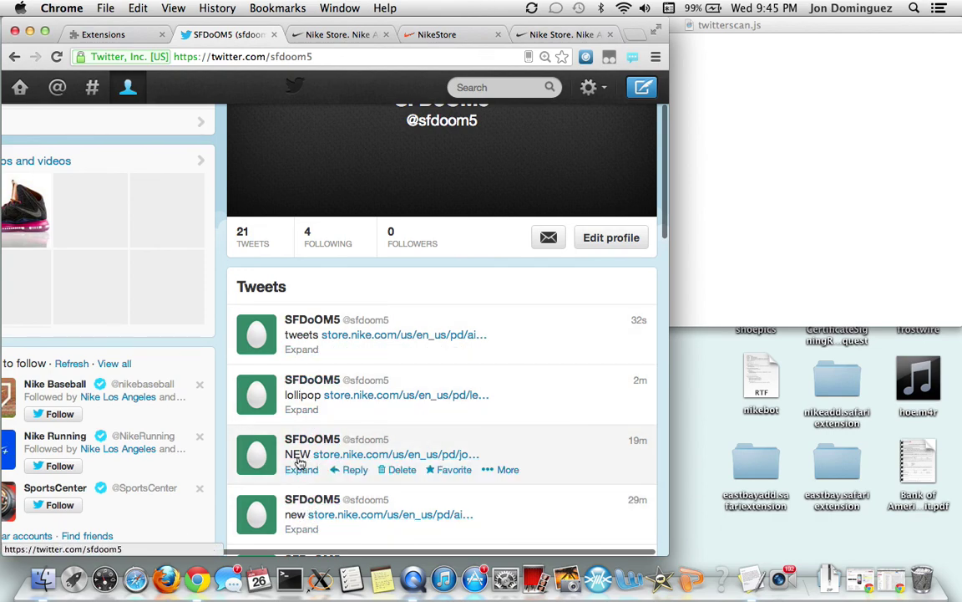
pyautogui.moveTo(376, 535)
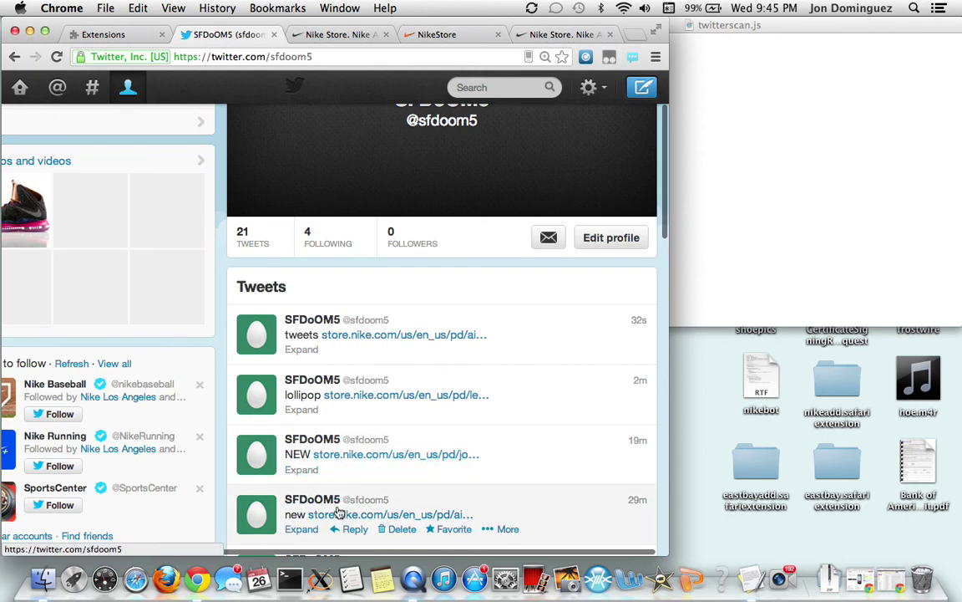
pyautogui.click(339, 513)
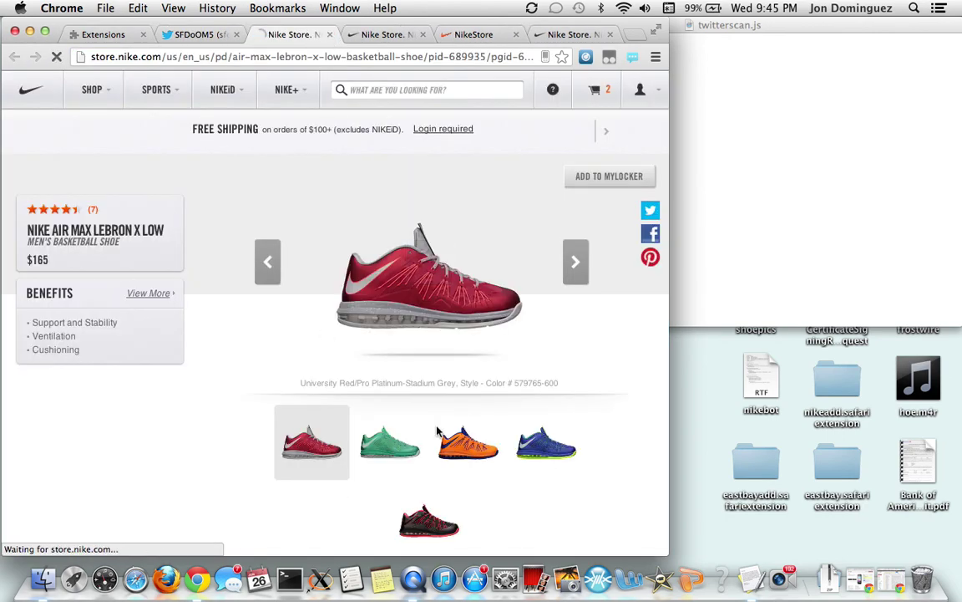
pyautogui.click(329, 34)
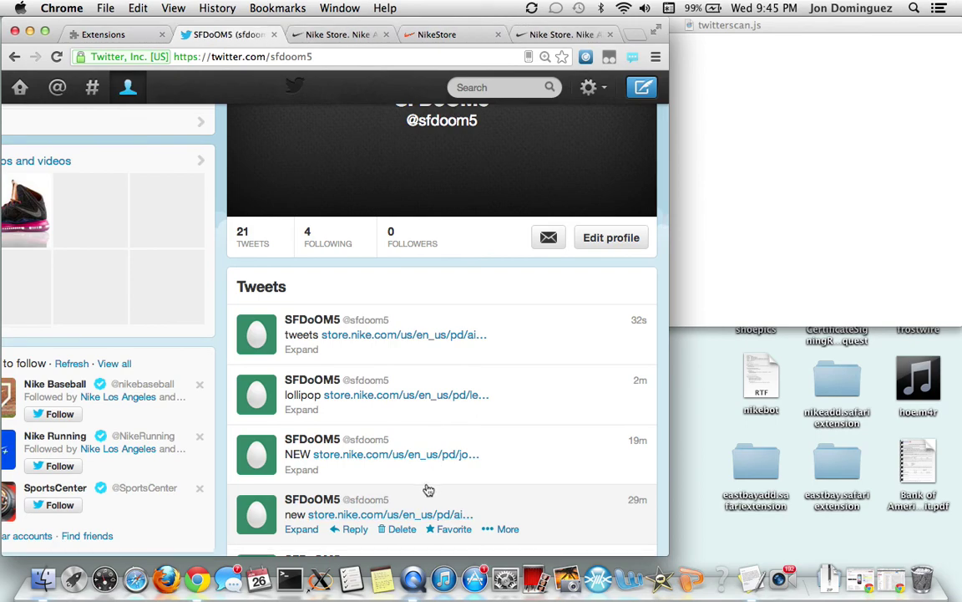
pyautogui.click(410, 455)
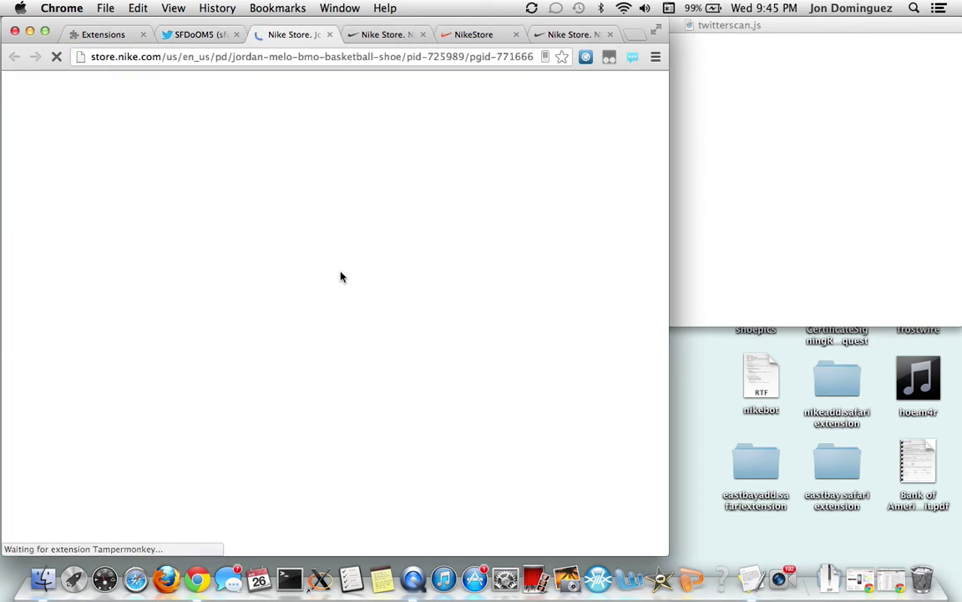
pyautogui.click(331, 35)
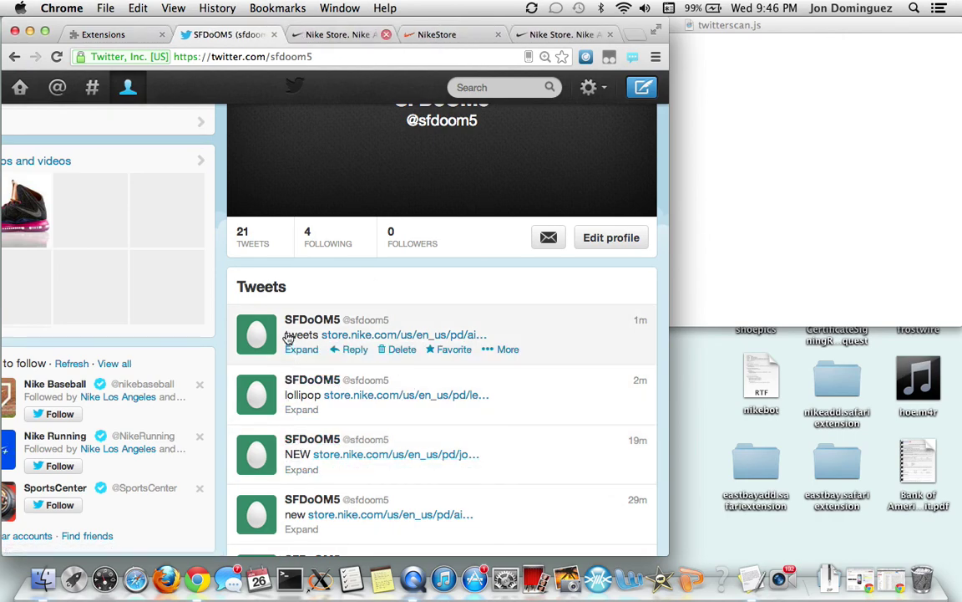
pyautogui.moveTo(368, 393)
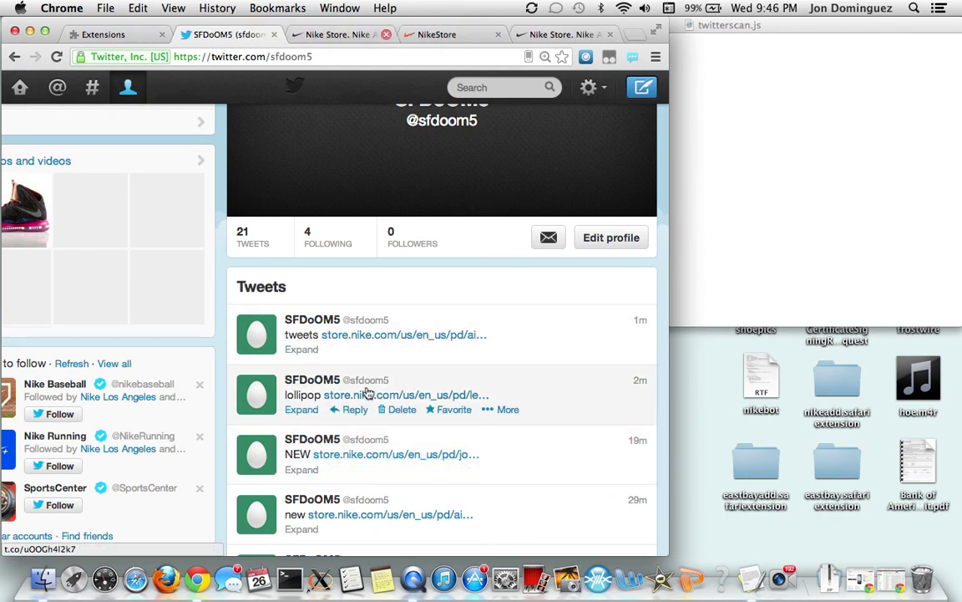
# - Erase the 'tweets' keyword in twitterscan.js and go back to Chrome's extensions page
pyautogui.click(668, 134)
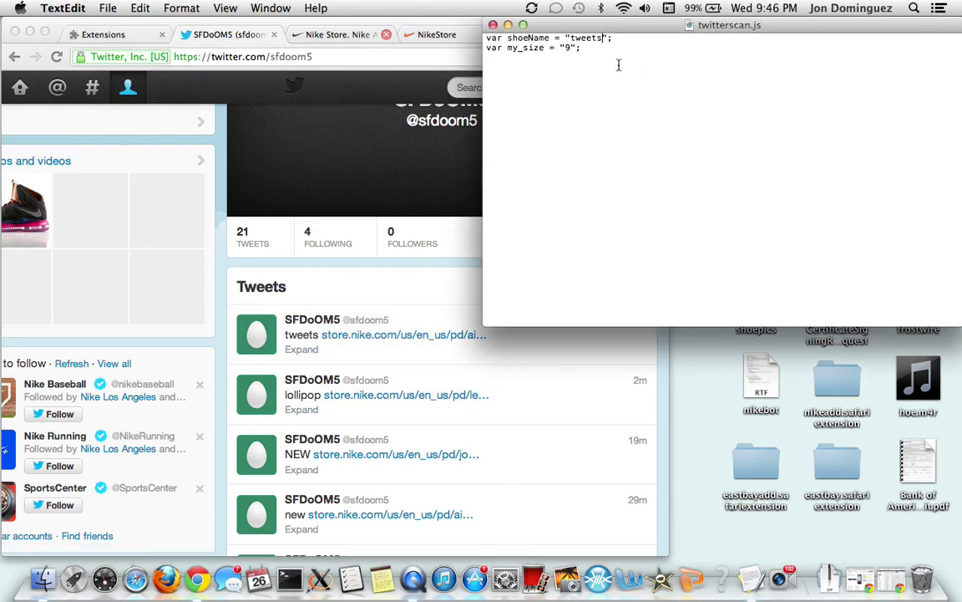
pyautogui.press('BackSpace')
pyautogui.press('BackSpace')
pyautogui.press('BackSpace')
pyautogui.click(108, 34)
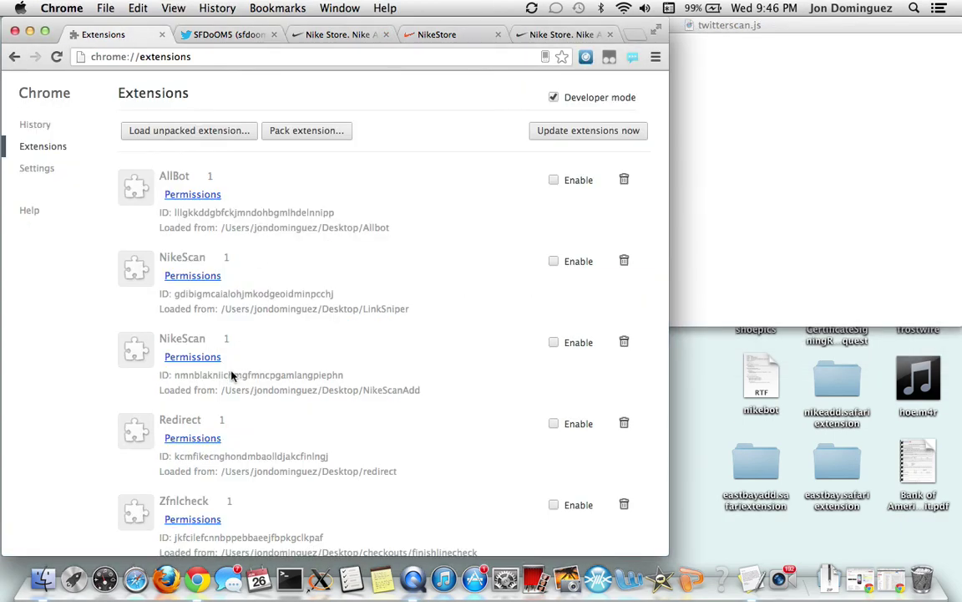
# - Enable and reload NikeScan, then bring the Nike Air Max LeBron X Low product tab forward
pyautogui.click(554, 261)
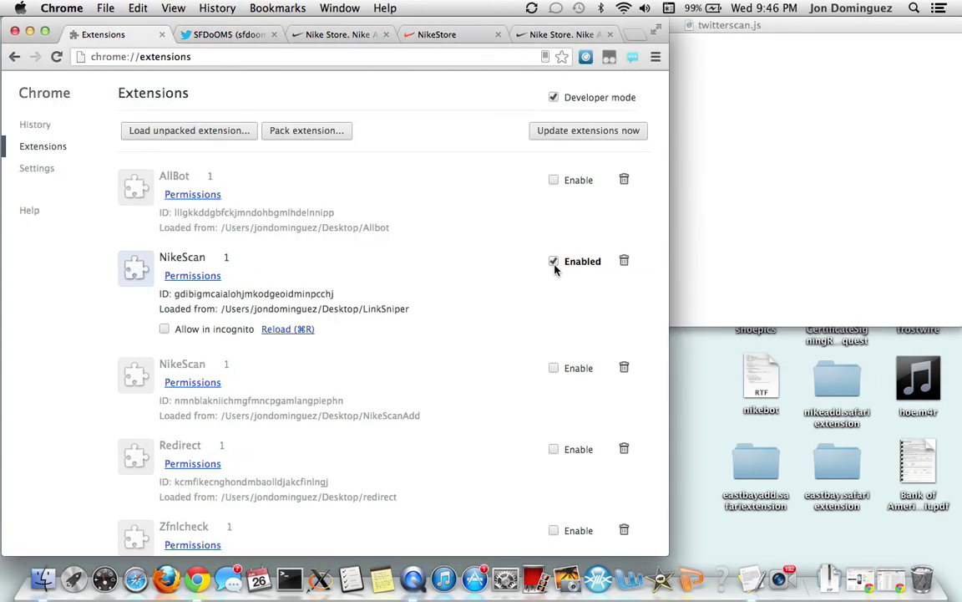
pyautogui.click(224, 35)
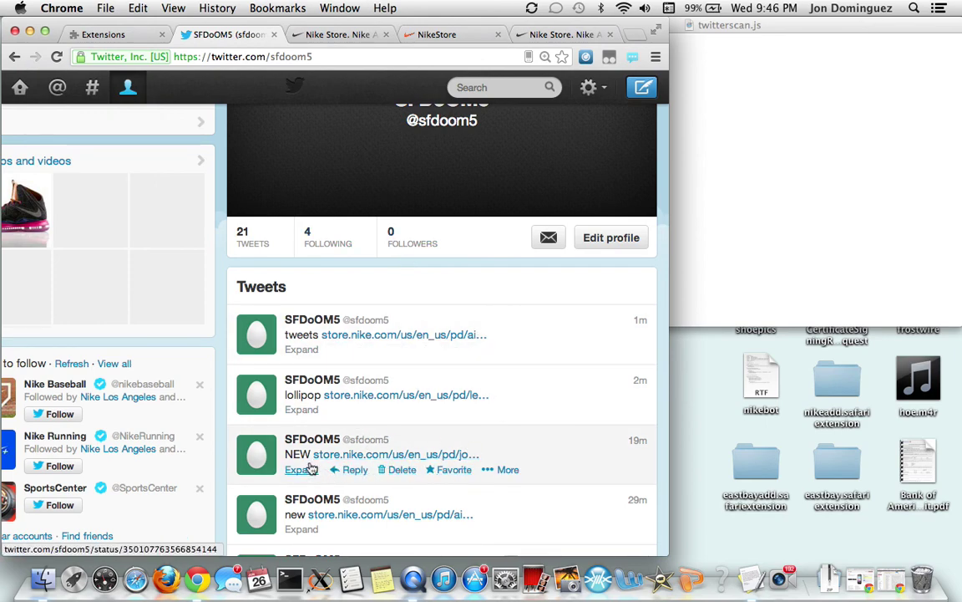
pyautogui.click(107, 35)
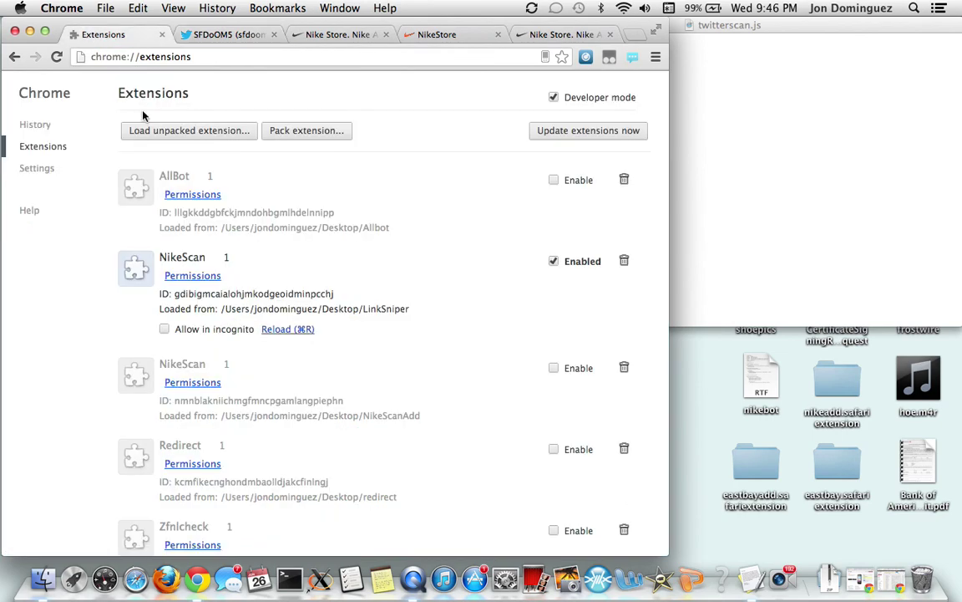
pyautogui.click(288, 330)
pyautogui.click(232, 36)
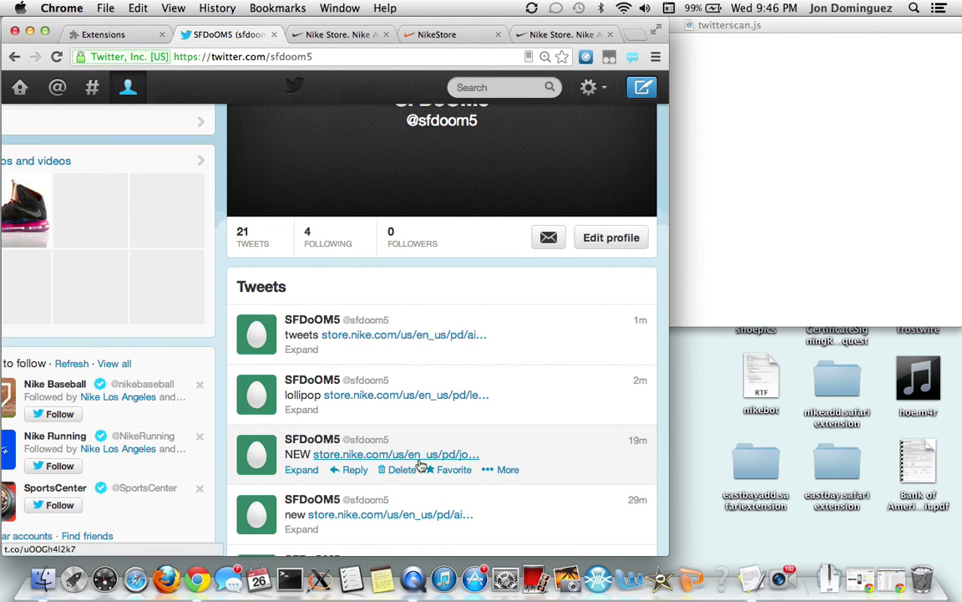
pyautogui.click(334, 34)
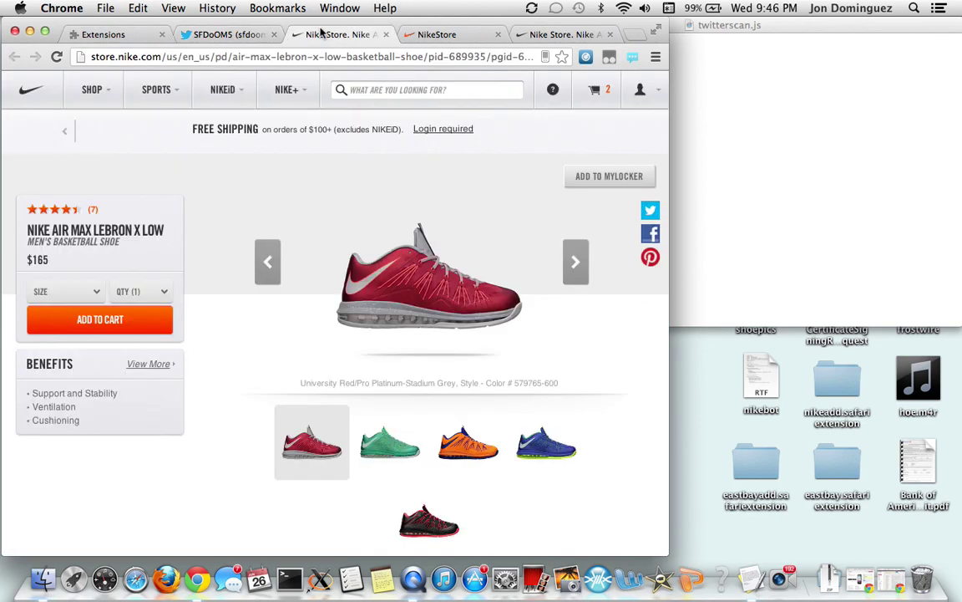
# - Close the LeBron X Low and Jordan Melo B'Mo product tabs
pyautogui.click(385, 34)
pyautogui.click(251, 38)
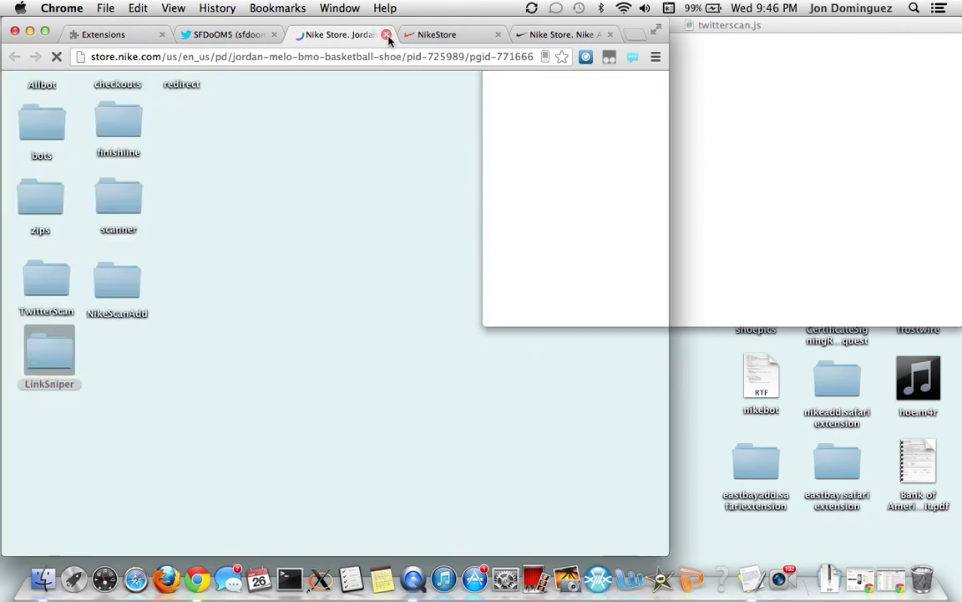
pyautogui.click(386, 34)
# - Disable NikeScan, glance at twitterscan.js, and return to the SFDoOM5 Twitter profile
pyautogui.click(117, 35)
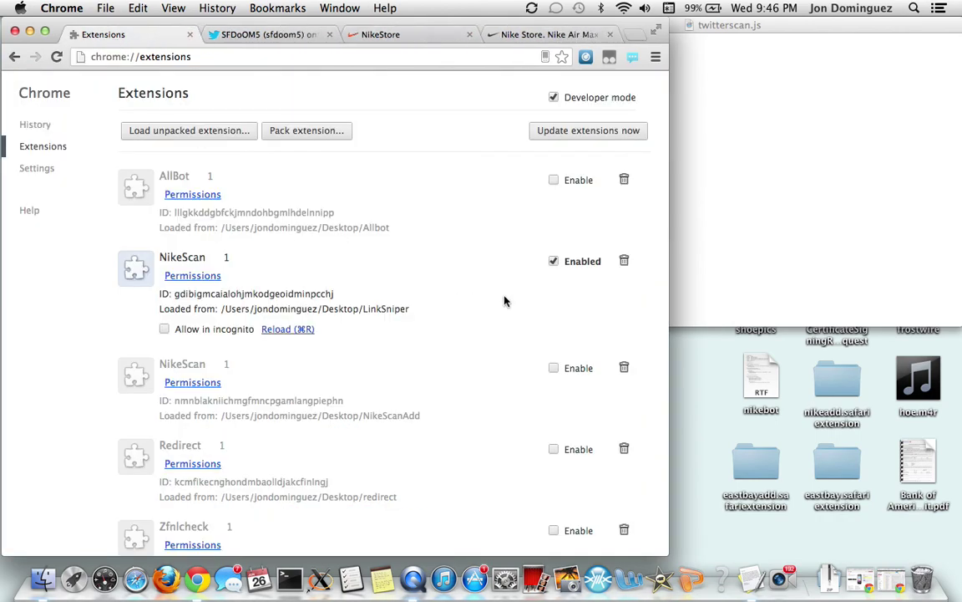
pyautogui.click(554, 262)
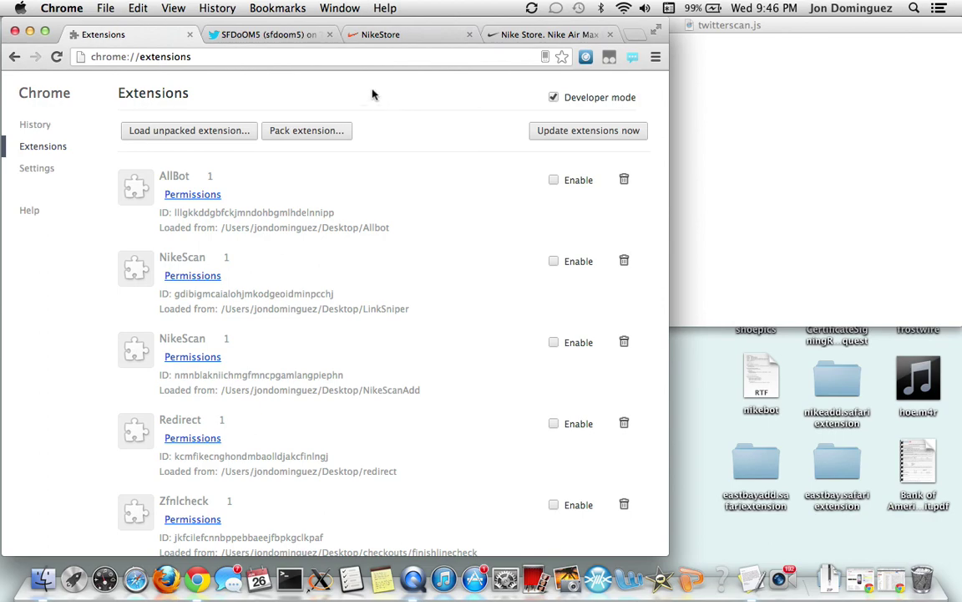
pyautogui.click(275, 35)
pyautogui.click(859, 208)
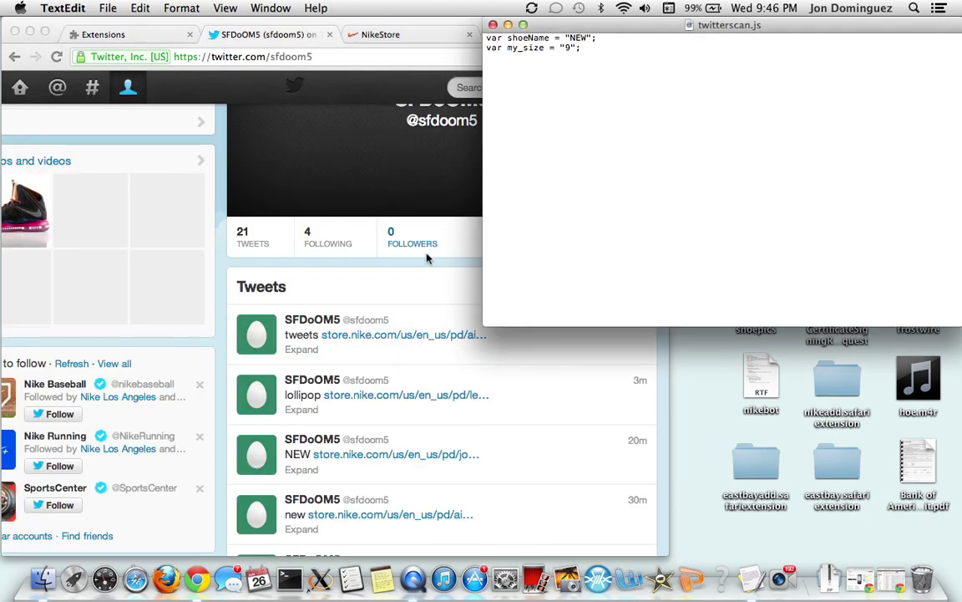
pyautogui.click(224, 278)
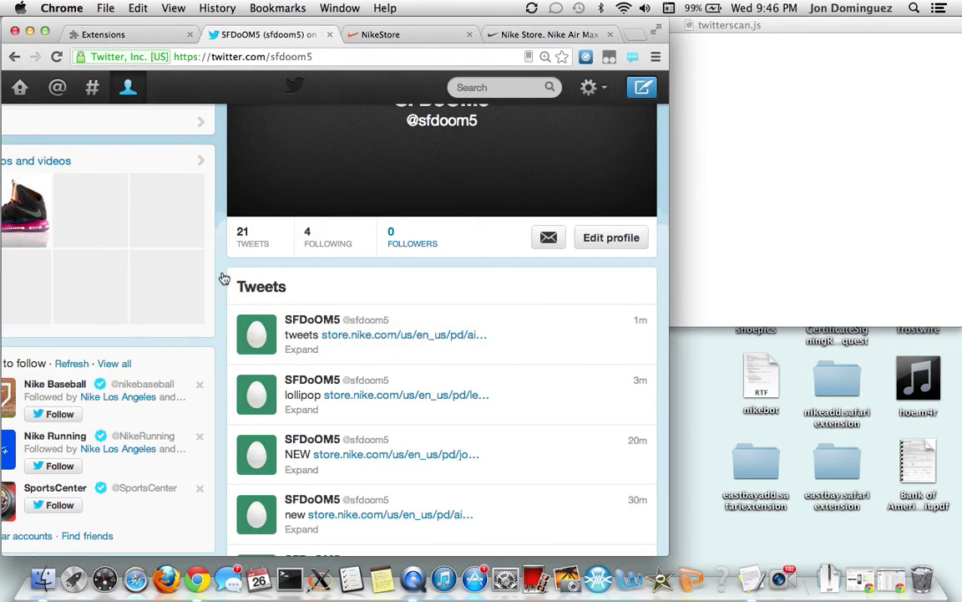